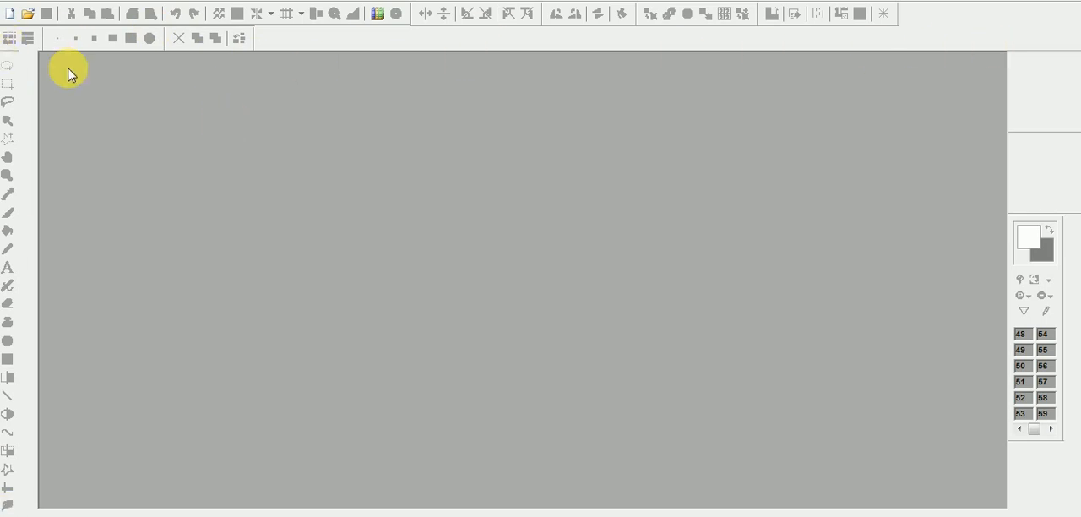
Open the recently used image f0896741cc0d8117b5e29bde8447f23f.jpg.
{"action": "left_click", "coordinate": [8, 4]}
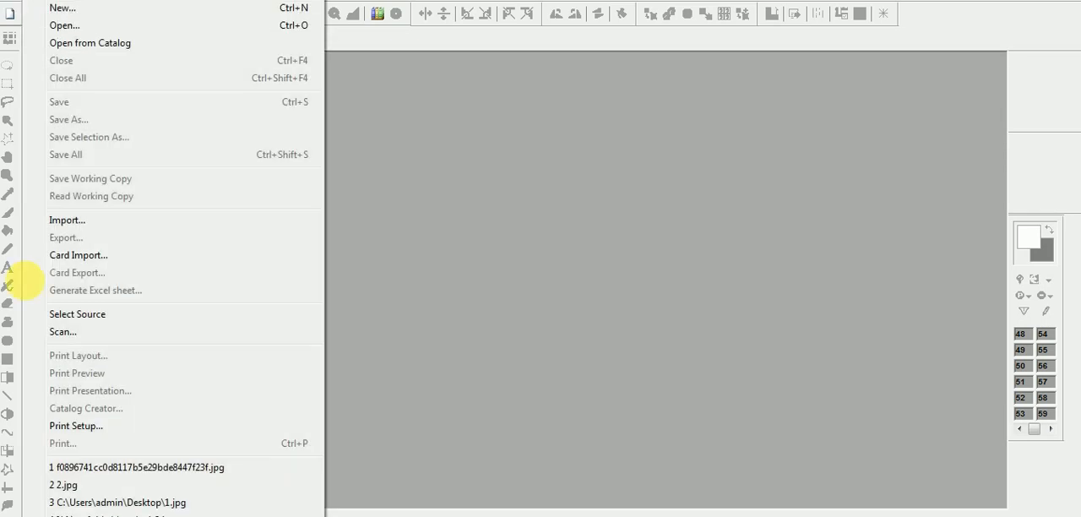
{"action": "left_click", "coordinate": [166, 468]}
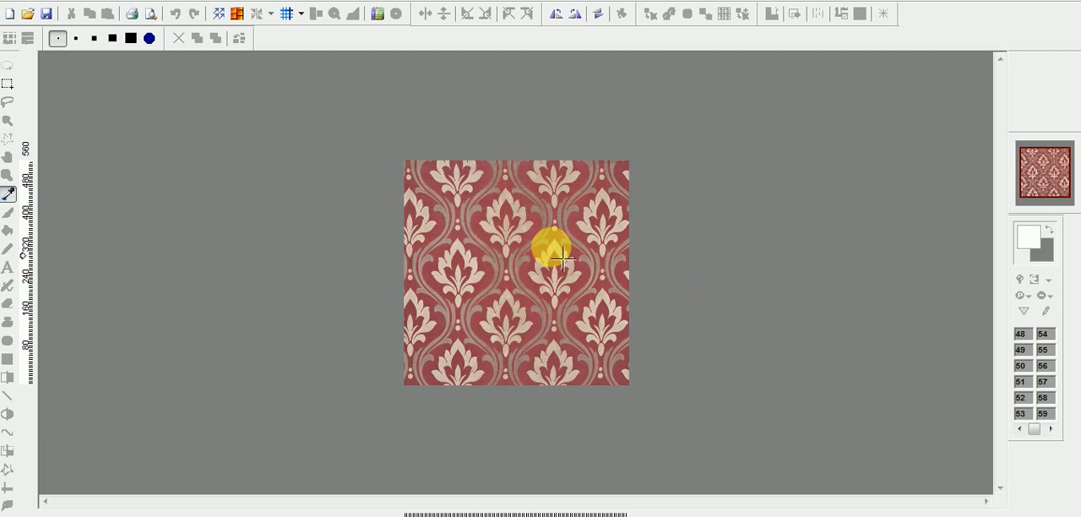
Examine the damask image's motifs and color areas at several magnifications.
{"action": "left_click", "coordinate": [507, 241]}
{"action": "left_click", "coordinate": [508, 241]}
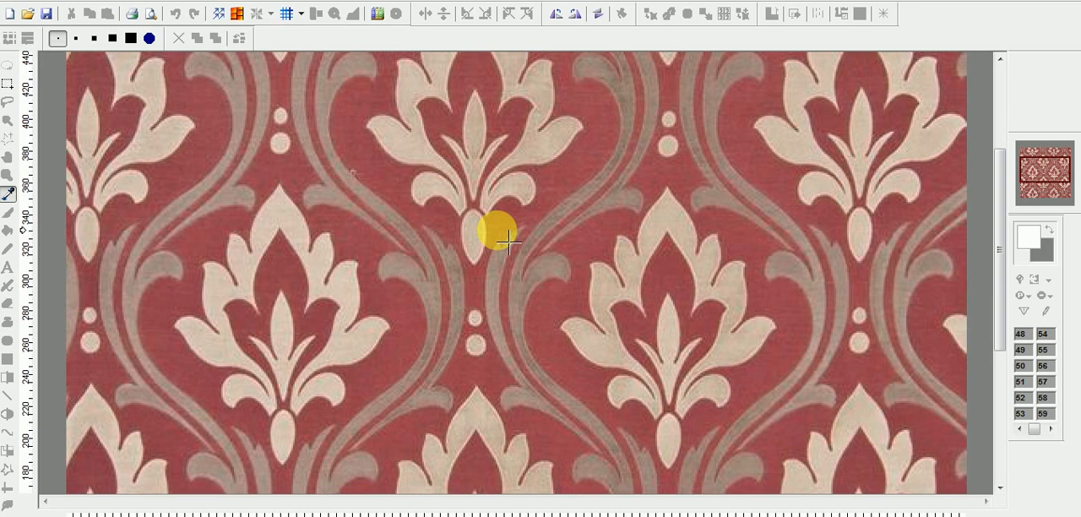
{"action": "left_click", "coordinate": [508, 240]}
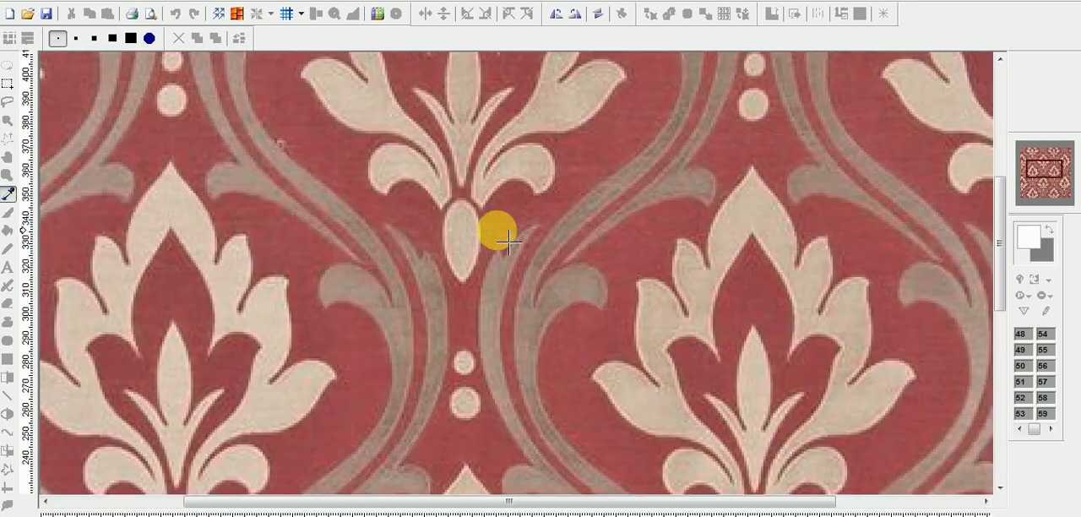
{"action": "right_click", "coordinate": [508, 242]}
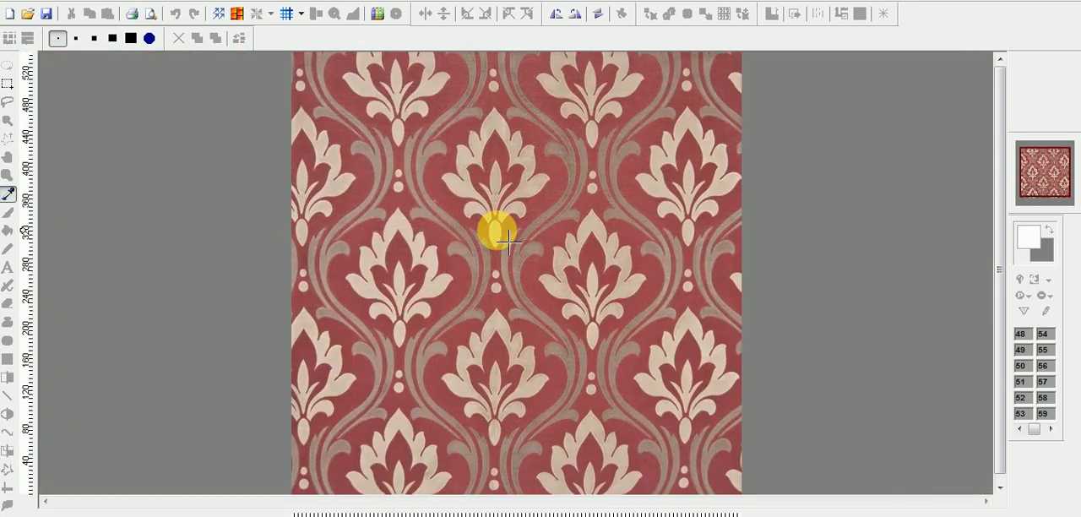
{"action": "left_click", "coordinate": [507, 242]}
{"action": "right_click", "coordinate": [507, 241]}
{"action": "left_click", "coordinate": [508, 241]}
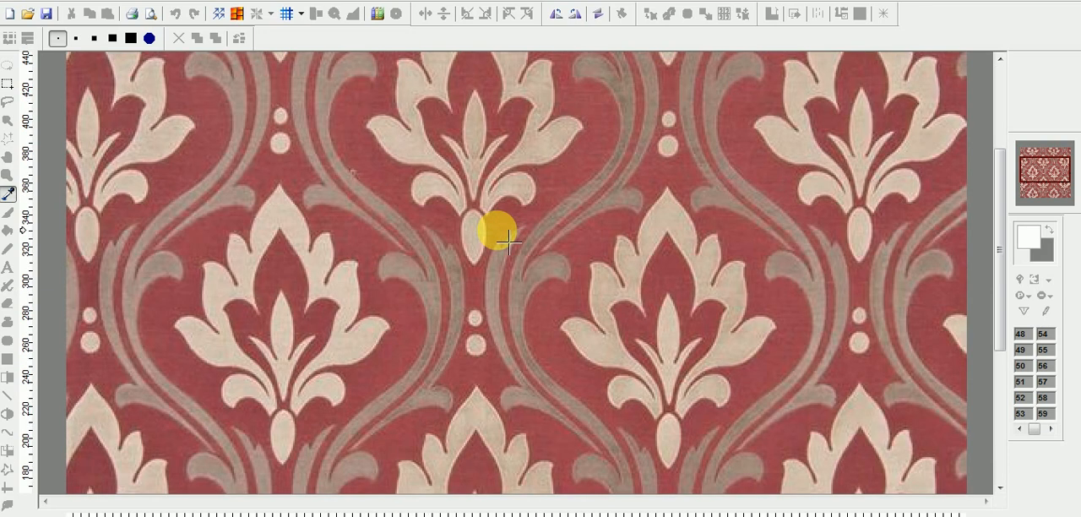
{"action": "right_click", "coordinate": [508, 242]}
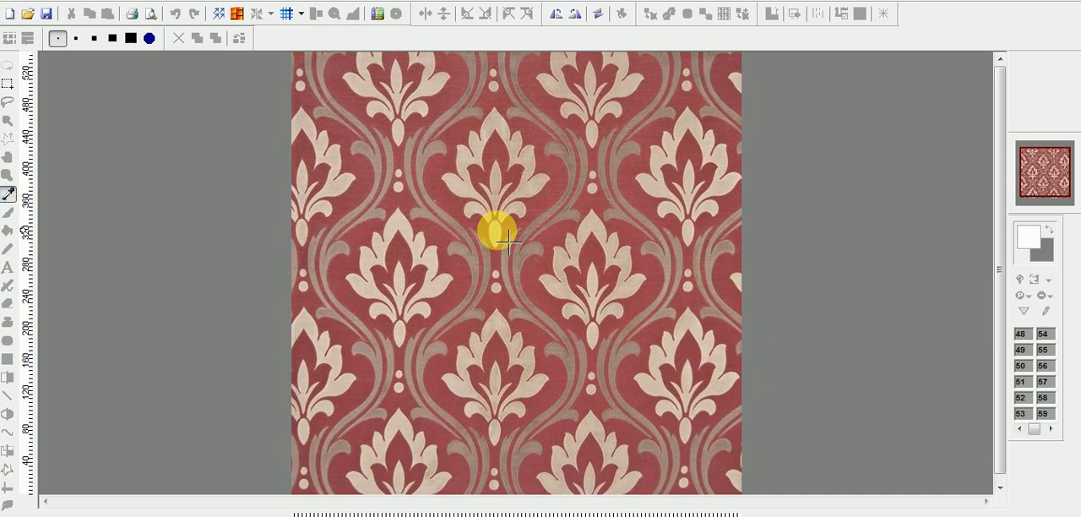
{"action": "left_click", "coordinate": [507, 241]}
{"action": "right_click", "coordinate": [508, 241]}
{"action": "left_click", "coordinate": [507, 241]}
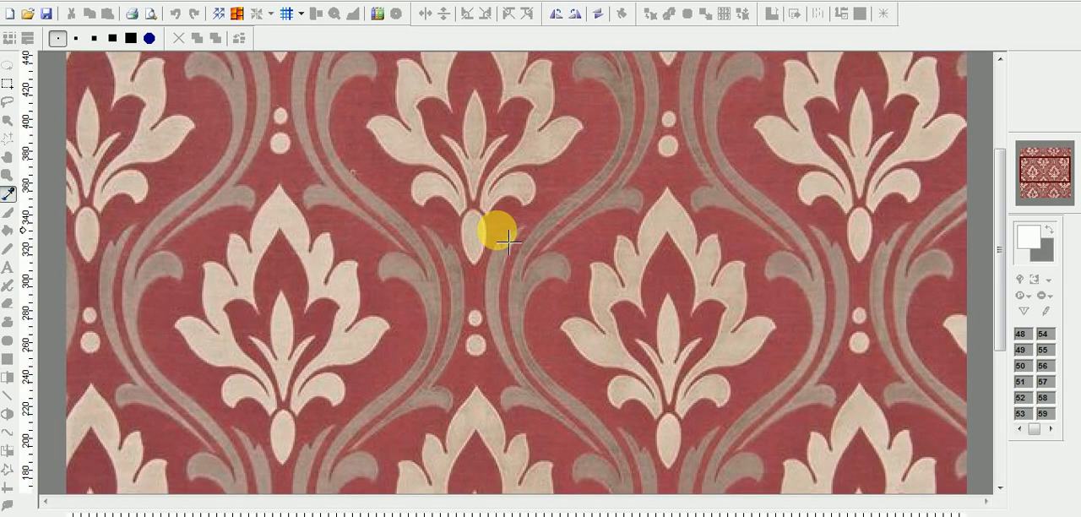
{"action": "left_click", "coordinate": [507, 242]}
{"action": "right_click", "coordinate": [507, 242]}
{"action": "left_click", "coordinate": [507, 241]}
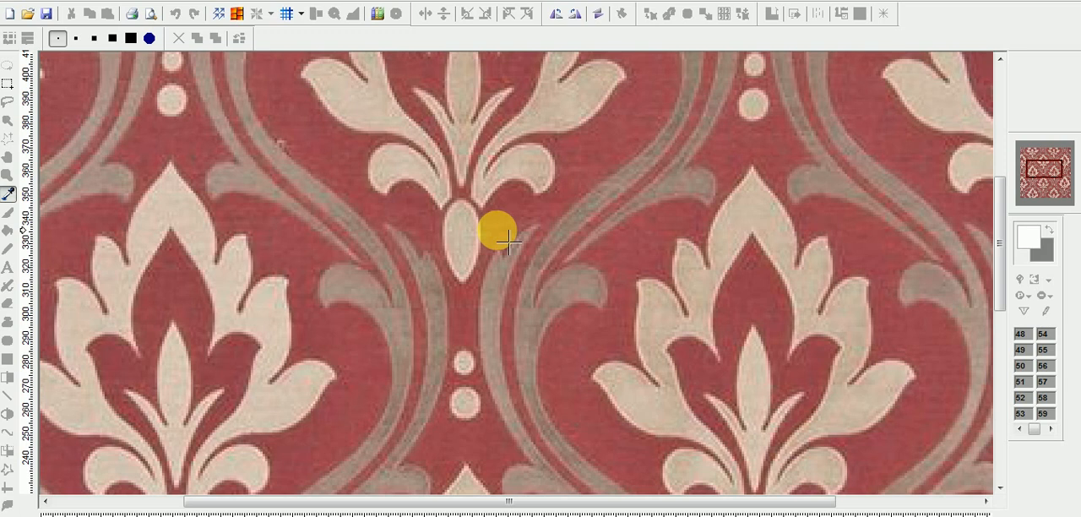
{"action": "scroll", "coordinate": [508, 241], "scroll_direction": "down", "scroll_amount": 1}
{"action": "scroll", "coordinate": [507, 240], "scroll_direction": "down", "scroll_amount": 1}
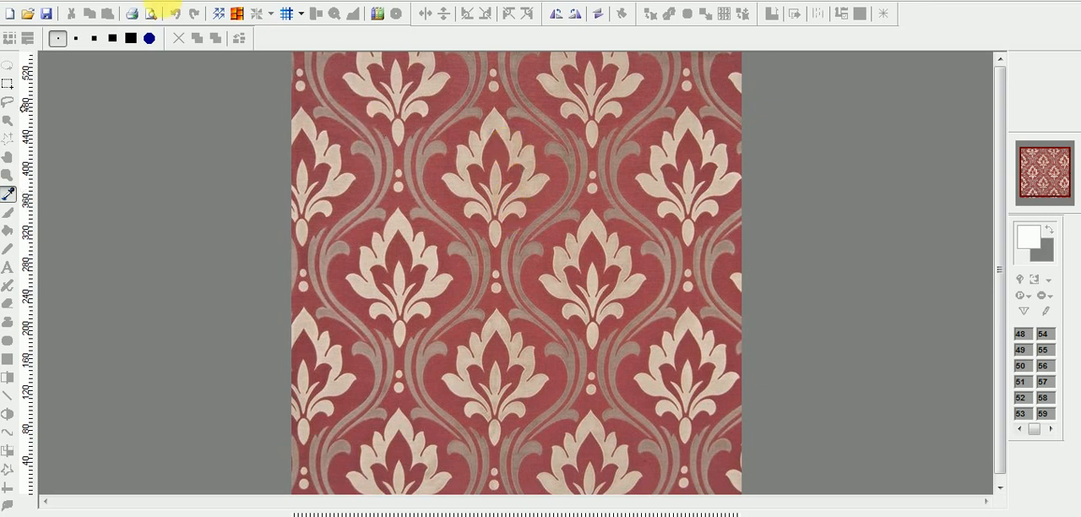
{"action": "left_click", "coordinate": [162, 3]}
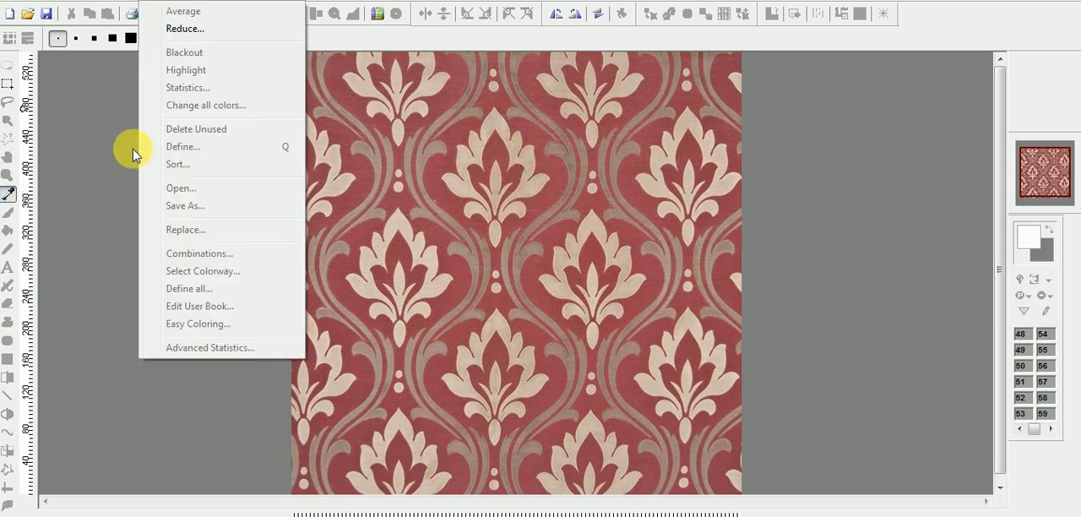
{"action": "left_click", "coordinate": [108, 152]}
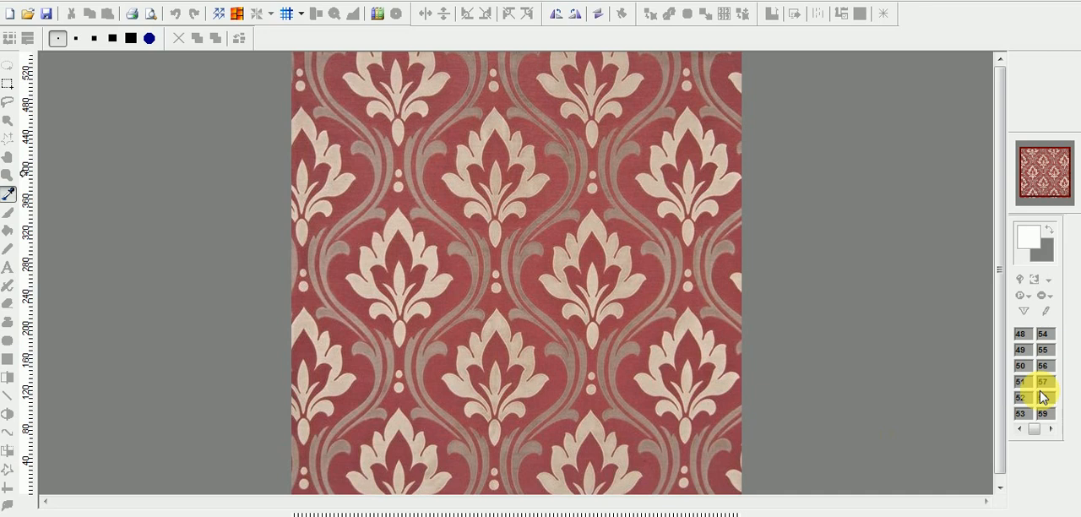
Undock the Color Palette and place it as a floating window beside the image.
{"action": "left_click_drag", "start_coordinate": [916, 420], "coordinate": [915, 420]}
{"action": "left_click_drag", "start_coordinate": [885, 202], "coordinate": [803, 181]}
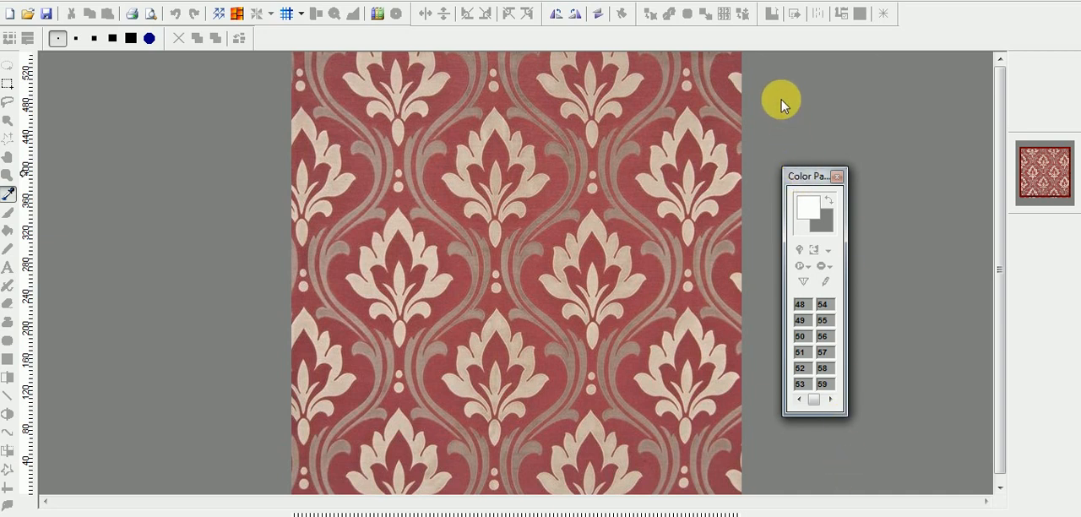
{"action": "left_click_drag", "start_coordinate": [808, 174], "coordinate": [792, 97]}
Look through the Color Palette's numbered entries up to the last one, 255.
{"action": "left_click", "coordinate": [814, 323]}
{"action": "left_click", "coordinate": [814, 322]}
{"action": "left_click", "coordinate": [814, 323]}
{"action": "left_click", "coordinate": [814, 322]}
{"action": "left_click", "coordinate": [813, 323]}
{"action": "left_click", "coordinate": [814, 322]}
{"action": "left_click", "coordinate": [814, 322]}
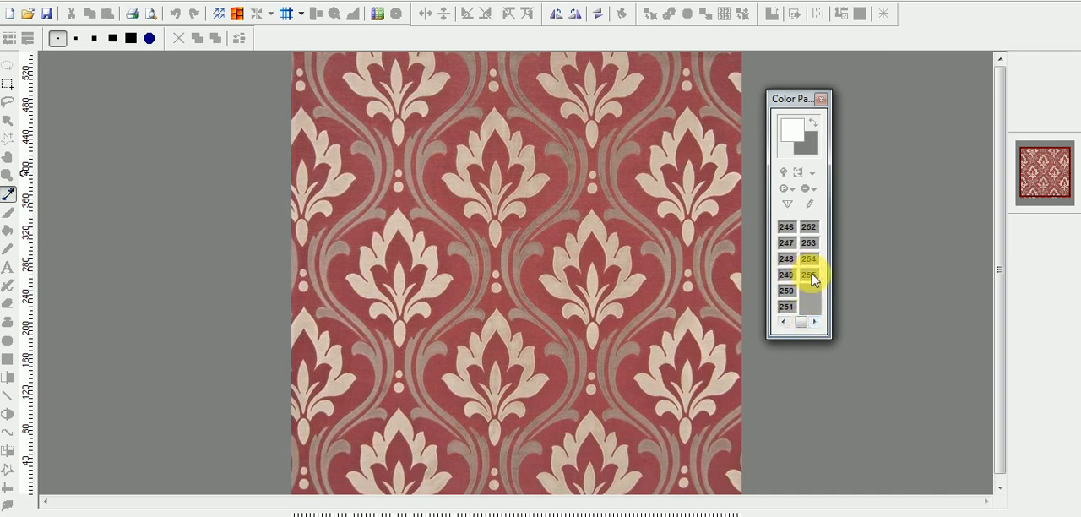
{"action": "left_click", "coordinate": [785, 322]}
{"action": "left_click", "coordinate": [814, 322]}
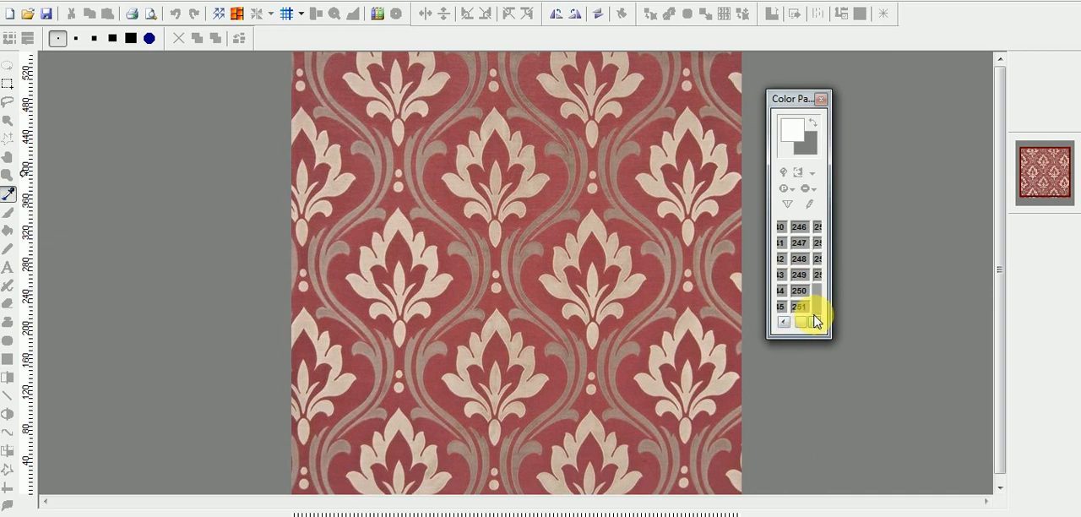
Dock the floating Color Palette back below the image thumbnail.
{"action": "left_click_drag", "start_coordinate": [785, 99], "coordinate": [878, 269]}
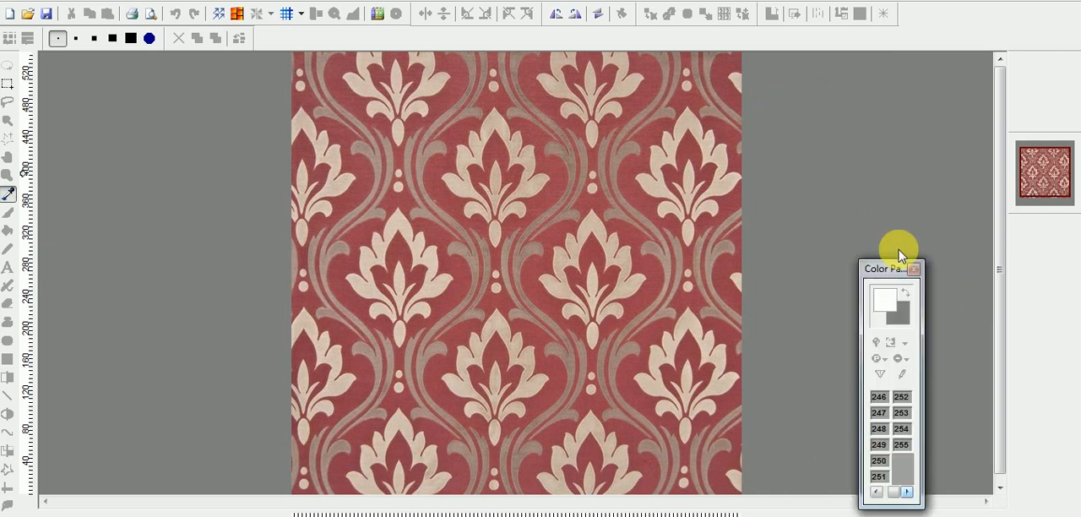
{"action": "right_click", "coordinate": [1048, 237]}
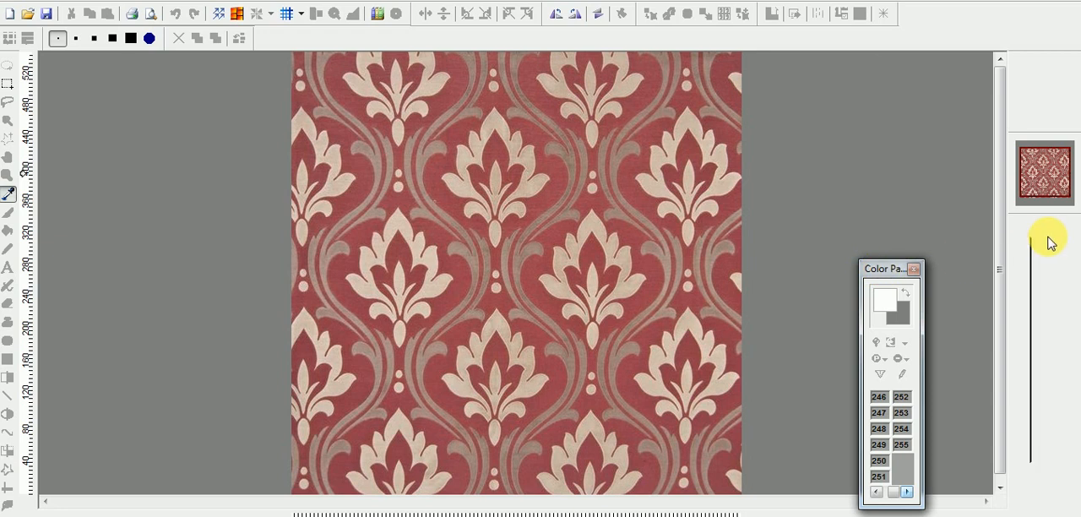
{"action": "left_click_drag", "start_coordinate": [1048, 242], "coordinate": [1045, 239]}
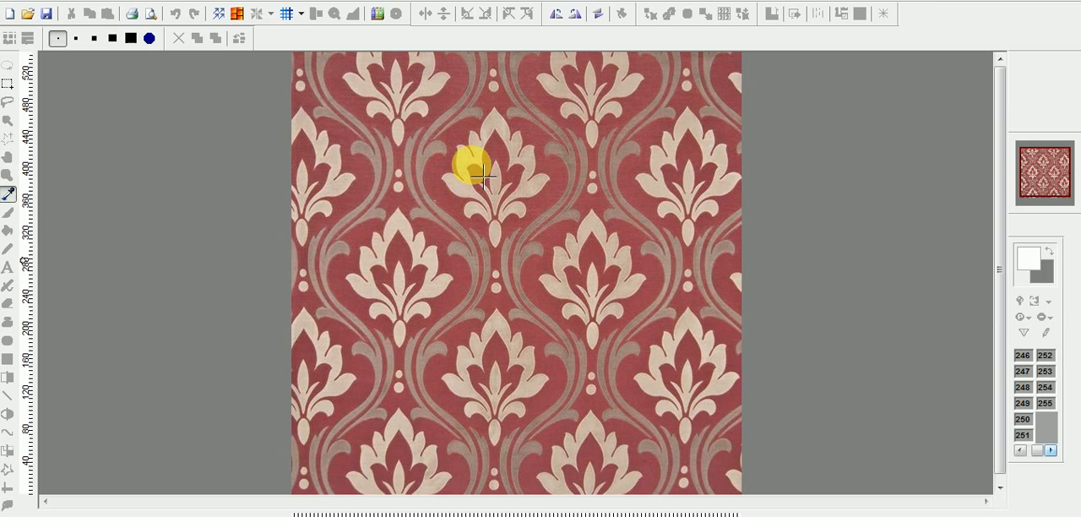
Review the automatic conversion options for reducing the image's colors, with the options window moved aside.
{"action": "left_click", "coordinate": [155, 3]}
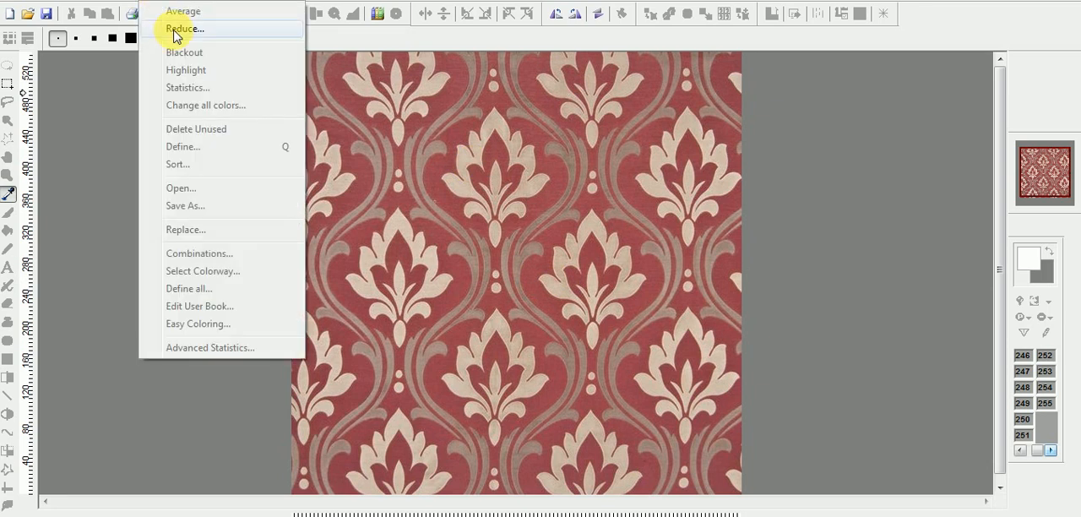
{"action": "left_click", "coordinate": [175, 30]}
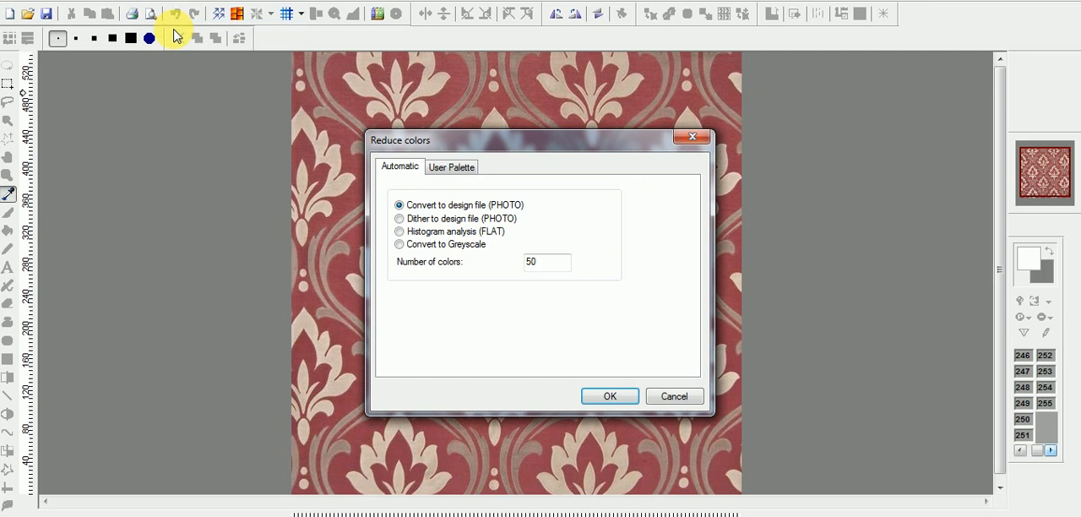
{"action": "left_click_drag", "start_coordinate": [490, 147], "coordinate": [602, 166]}
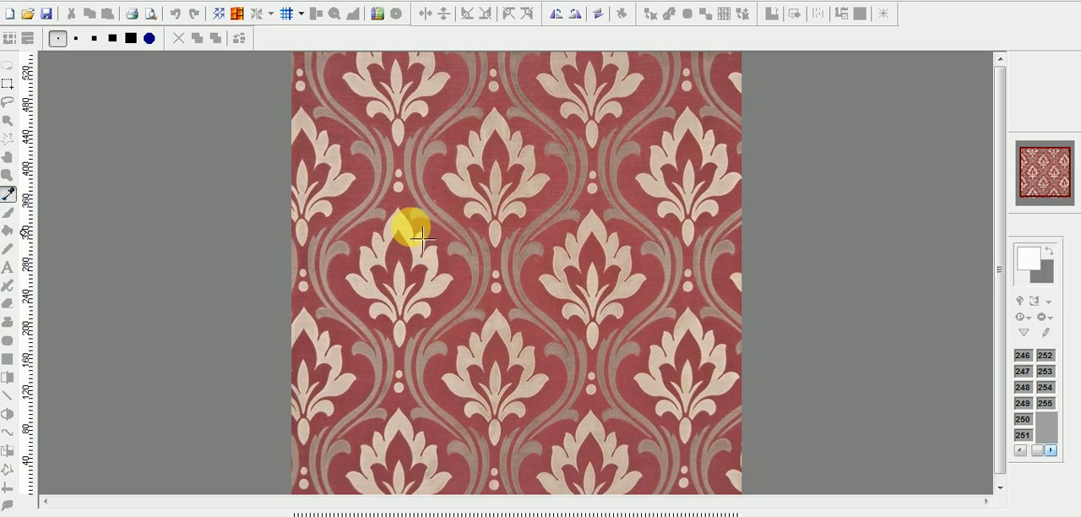
Reduce the image to 3 colors with the Convert to design file (PHOTO) method.
{"action": "left_click", "coordinate": [156, 3]}
{"action": "left_click", "coordinate": [185, 29]}
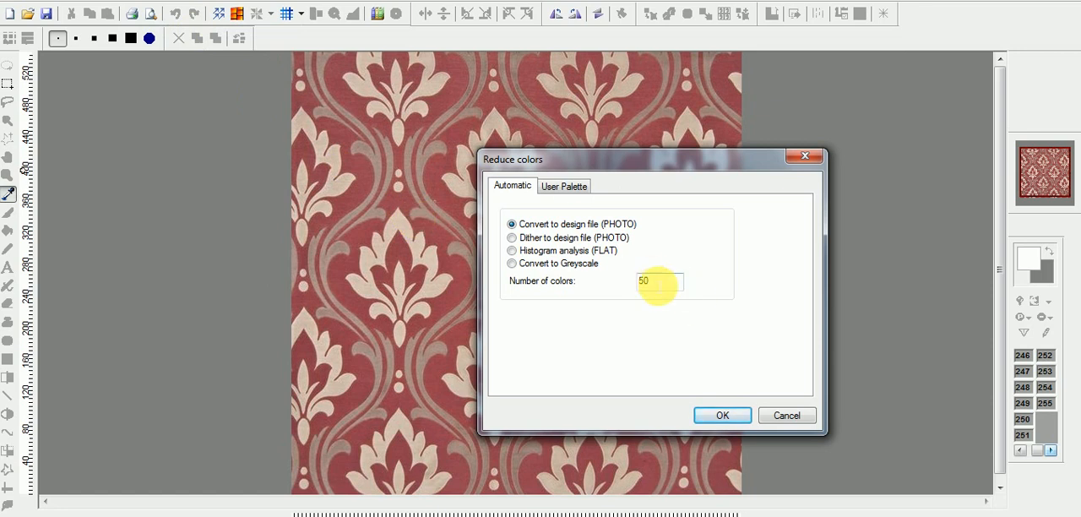
{"action": "left_click_drag", "start_coordinate": [656, 284], "coordinate": [599, 279]}
{"action": "type", "text": "3"}
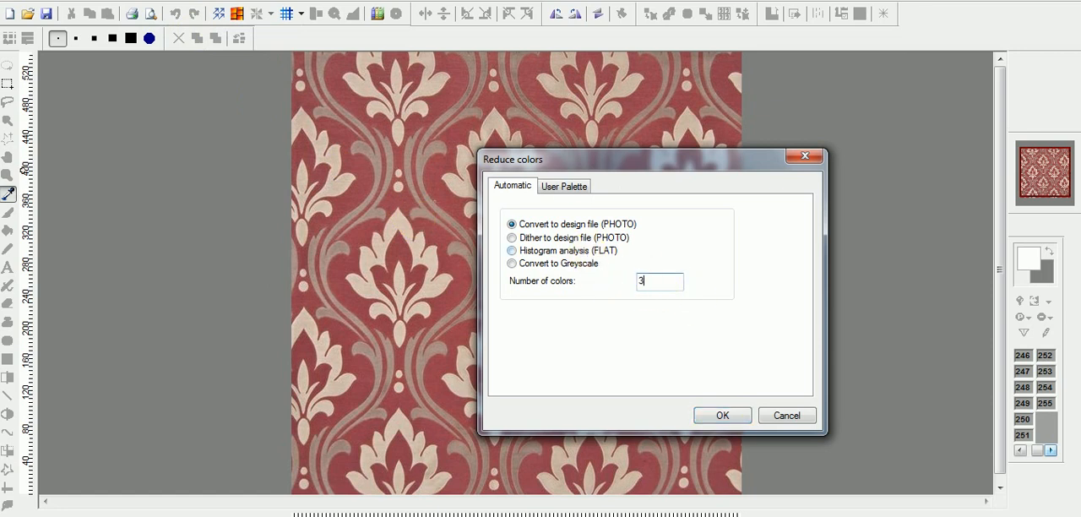
{"action": "left_click", "coordinate": [728, 417]}
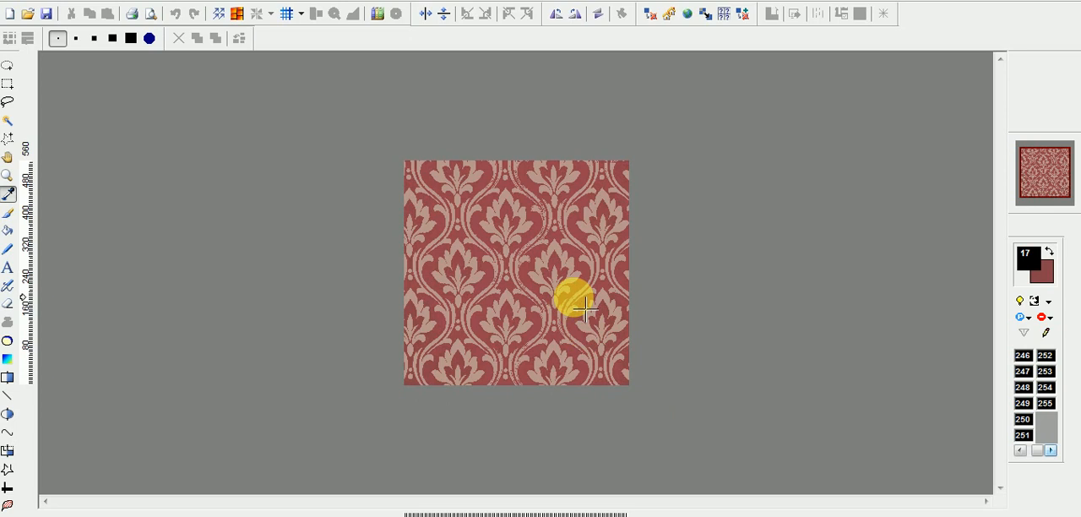
Inspect the reduced design up close and its first palette entries, and close it without saving.
{"action": "scroll", "coordinate": [501, 365], "scroll_direction": "up", "scroll_amount": 2}
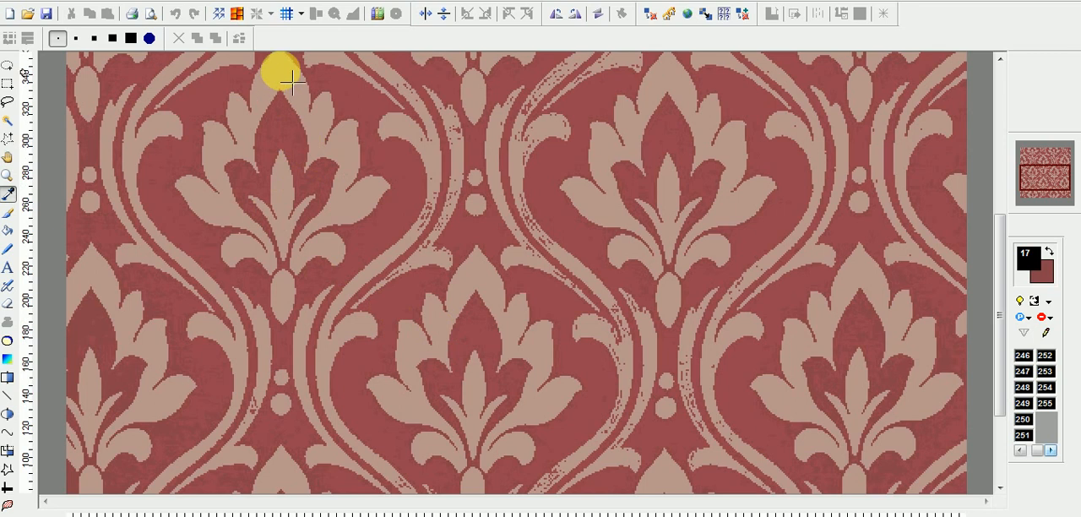
{"action": "scroll", "coordinate": [339, 213], "scroll_direction": "down", "scroll_amount": 2}
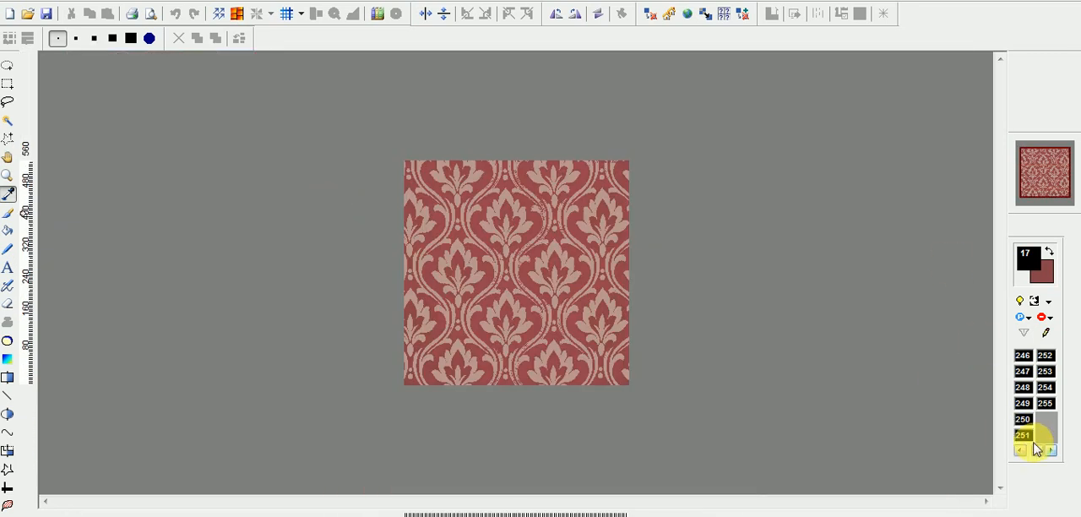
{"action": "left_click_drag", "start_coordinate": [1038, 452], "coordinate": [1022, 451]}
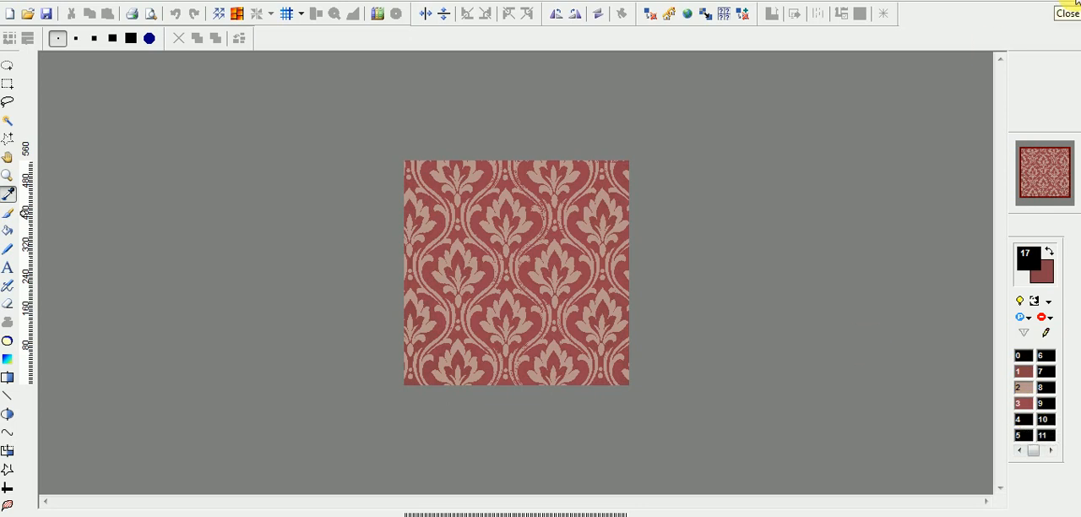
{"action": "left_click", "coordinate": [1066, 4]}
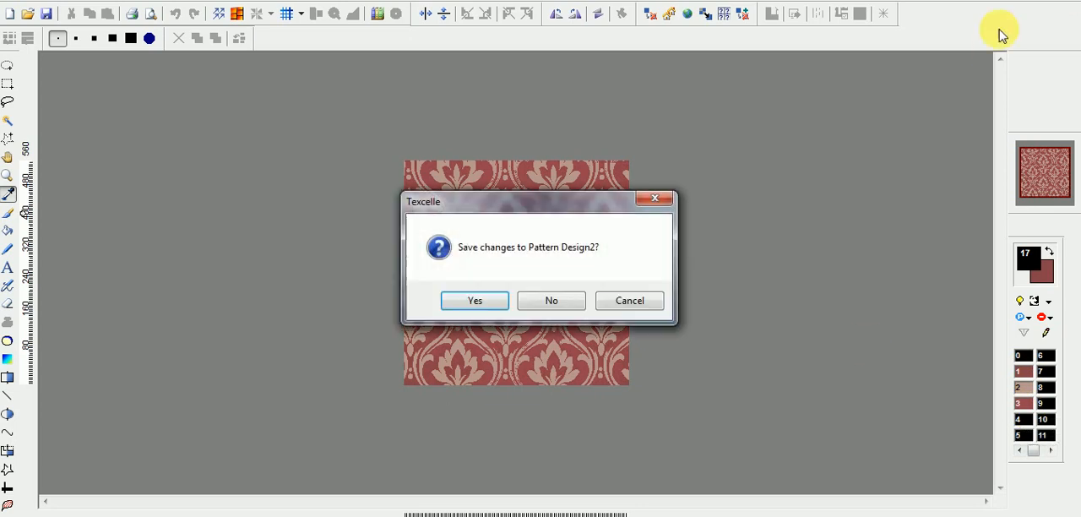
{"action": "left_click", "coordinate": [554, 301]}
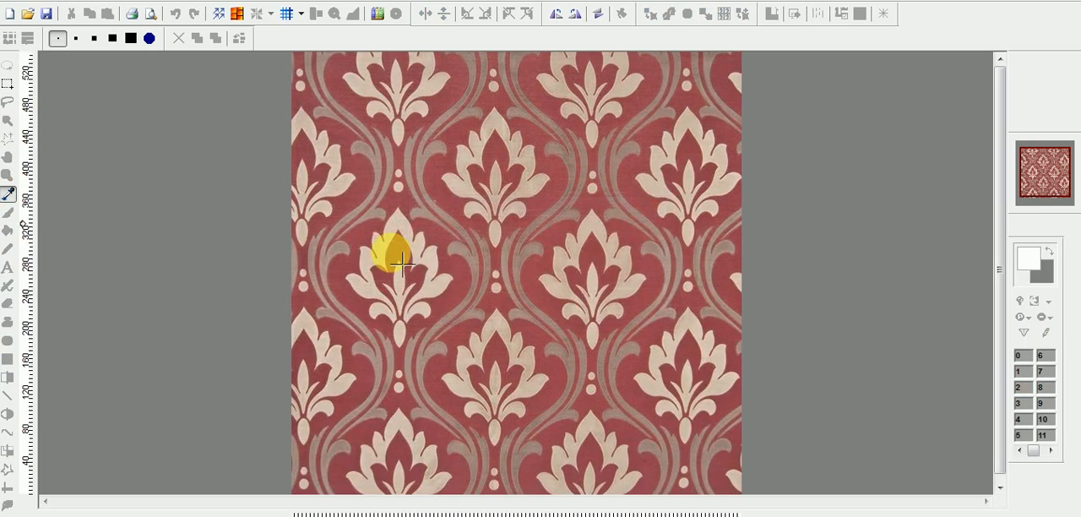
{"action": "left_click", "coordinate": [159, 1]}
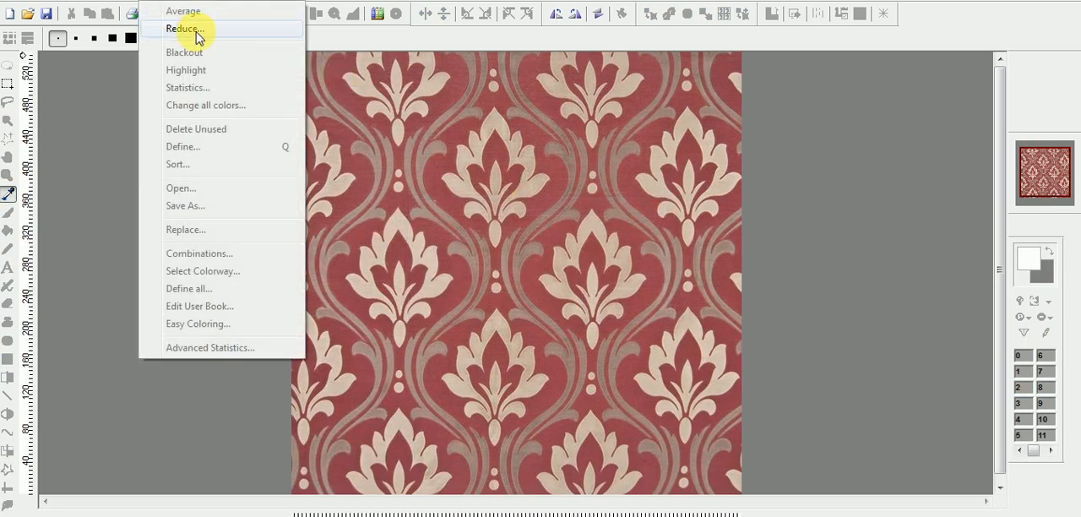
{"action": "left_click", "coordinate": [791, 240]}
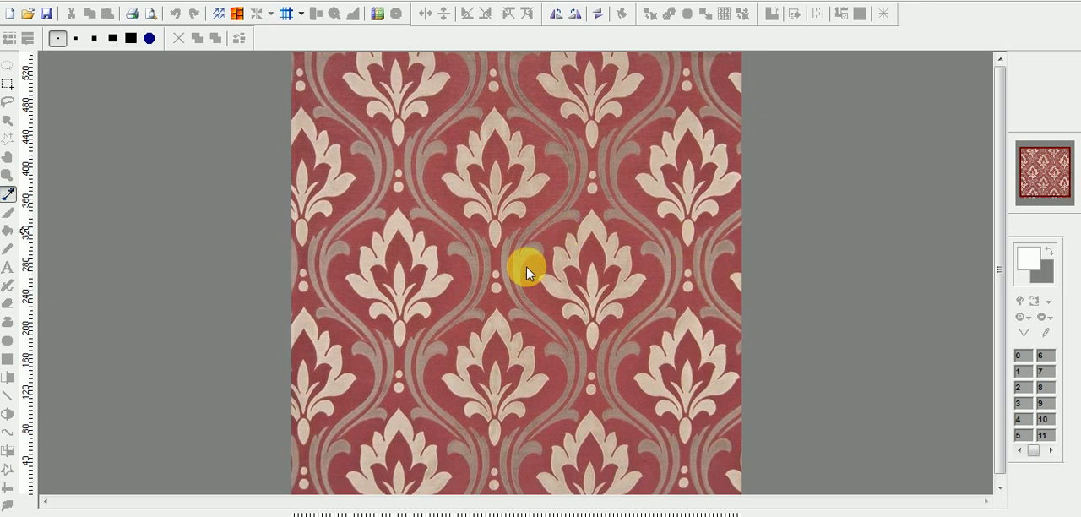
Reduce the original image to 50 colors with the Convert to design file (PHOTO) method.
{"action": "left_click", "coordinate": [156, 2]}
{"action": "left_click", "coordinate": [164, 26]}
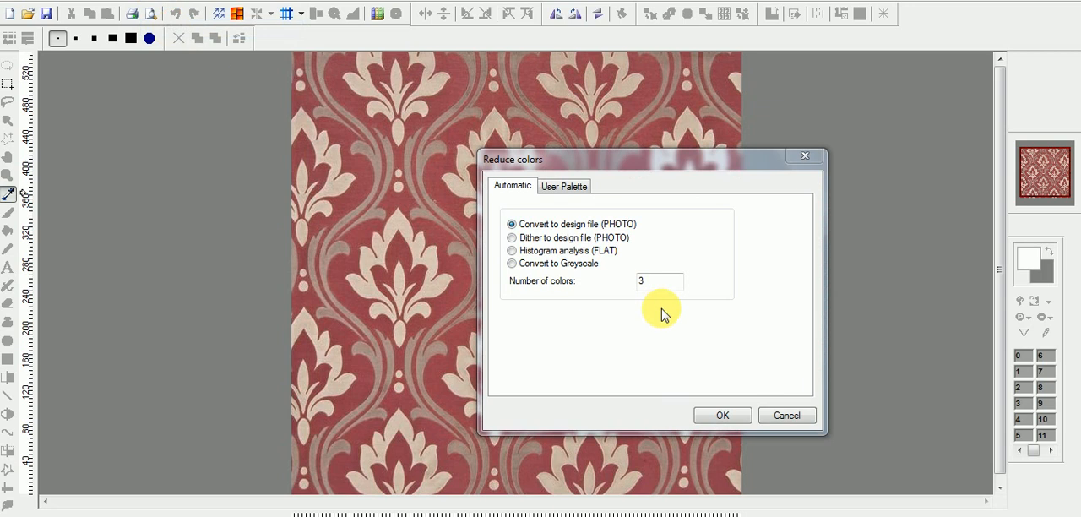
{"action": "left_click_drag", "start_coordinate": [647, 278], "coordinate": [621, 280]}
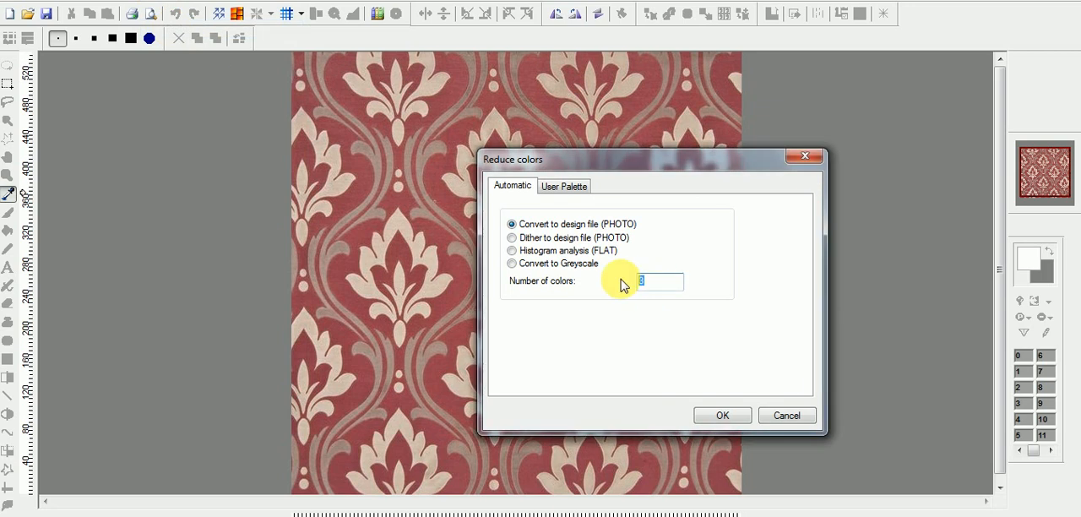
{"action": "type", "text": "50"}
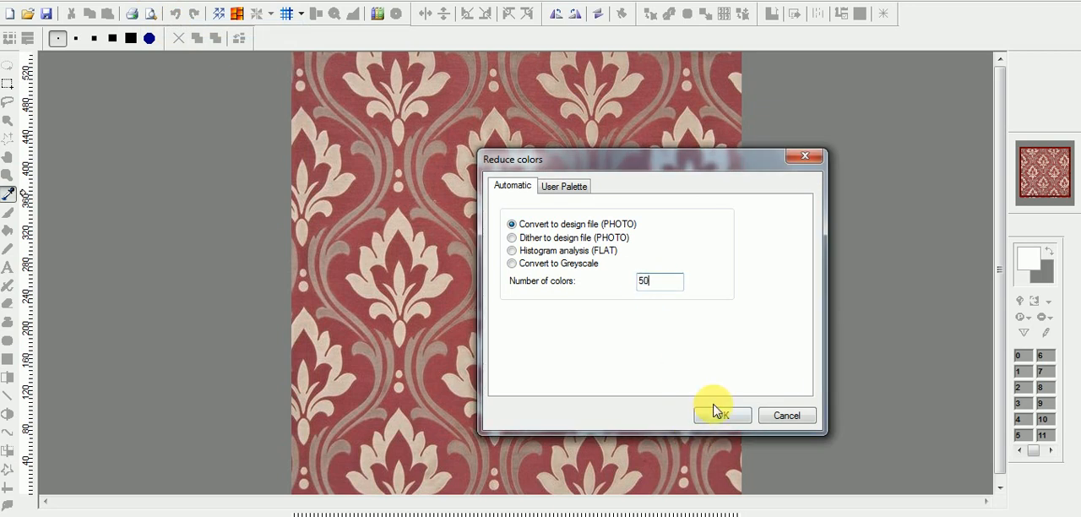
{"action": "left_click", "coordinate": [723, 416]}
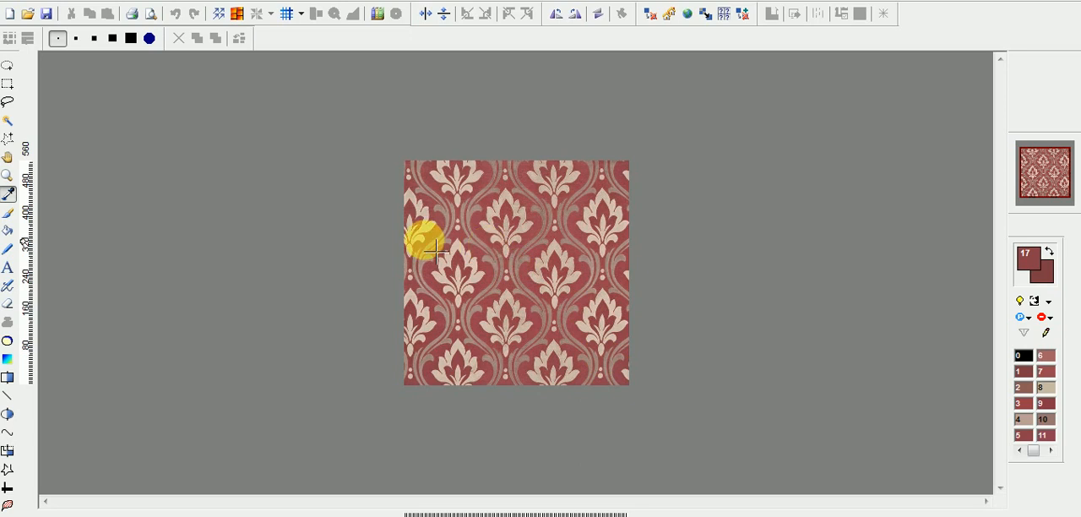
Examine the 50-color design up close, sample a petal color, and look through the palette to its last entries.
{"action": "scroll", "coordinate": [558, 260], "scroll_direction": "up", "scroll_amount": 1}
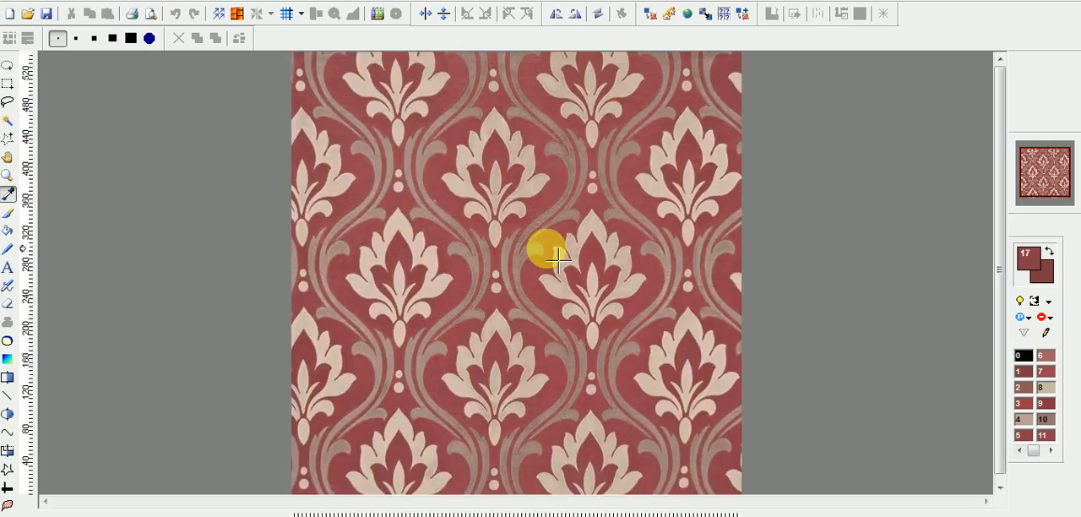
{"action": "scroll", "coordinate": [547, 249], "scroll_direction": "up", "scroll_amount": 2}
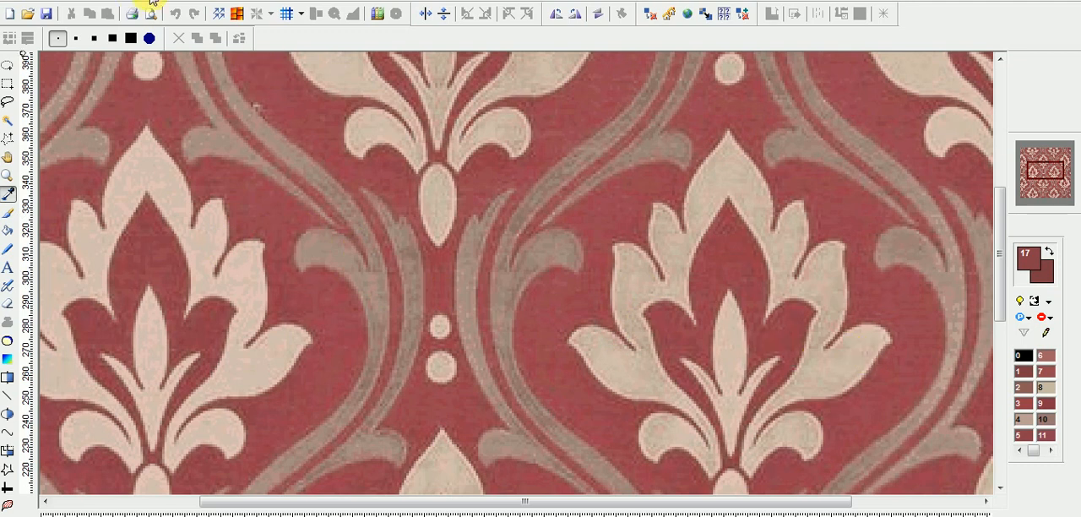
{"action": "left_click", "coordinate": [678, 295]}
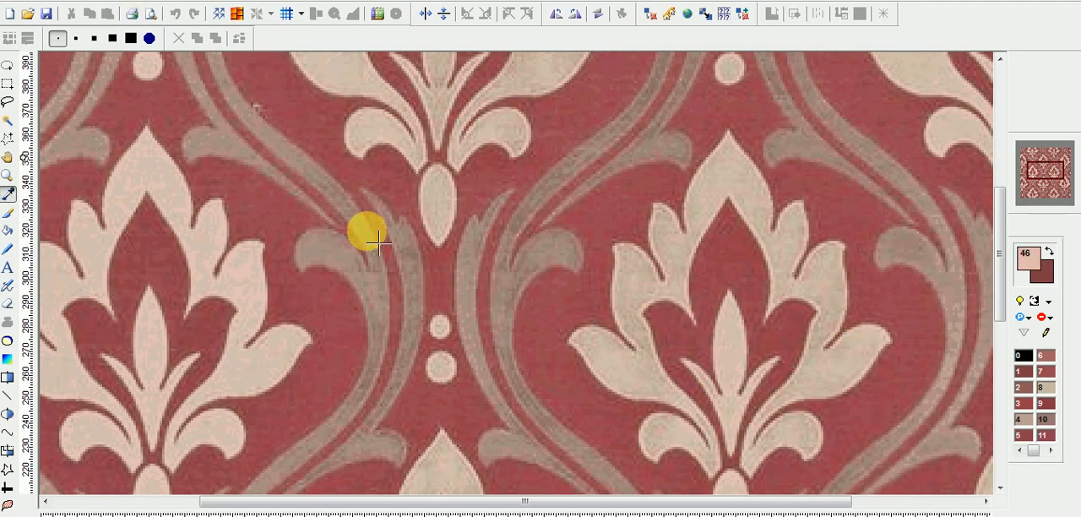
{"action": "left_click", "coordinate": [1049, 452]}
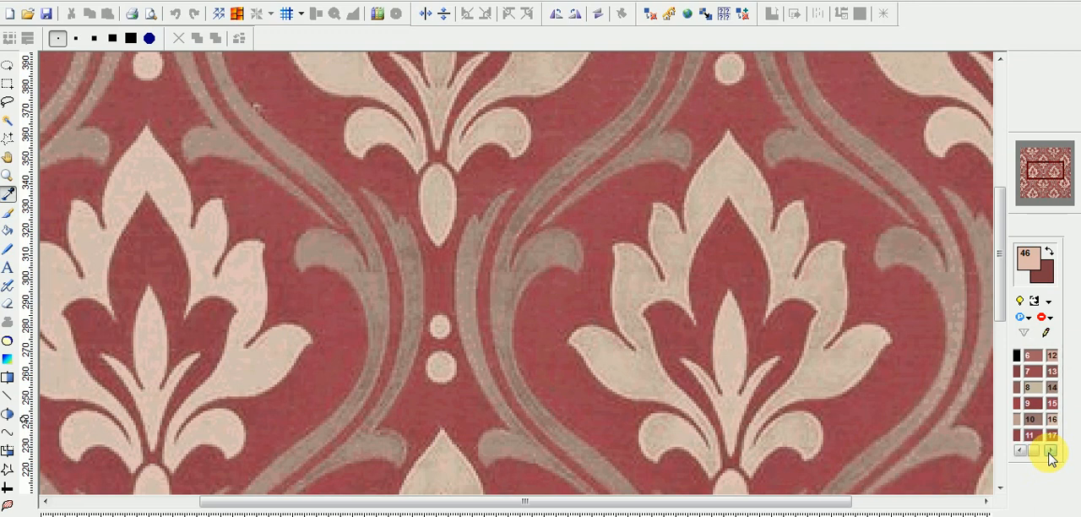
{"action": "left_click", "coordinate": [1050, 452]}
{"action": "left_click", "coordinate": [1049, 453]}
{"action": "left_click", "coordinate": [1049, 452]}
{"action": "left_click", "coordinate": [1050, 453]}
{"action": "left_click", "coordinate": [1050, 453]}
{"action": "left_click", "coordinate": [1050, 454]}
{"action": "left_click", "coordinate": [1049, 453]}
{"action": "left_click", "coordinate": [1049, 452]}
{"action": "left_click", "coordinate": [1050, 453]}
{"action": "left_click", "coordinate": [1020, 451]}
{"action": "left_click", "coordinate": [1019, 451]}
{"action": "left_click", "coordinate": [1019, 451]}
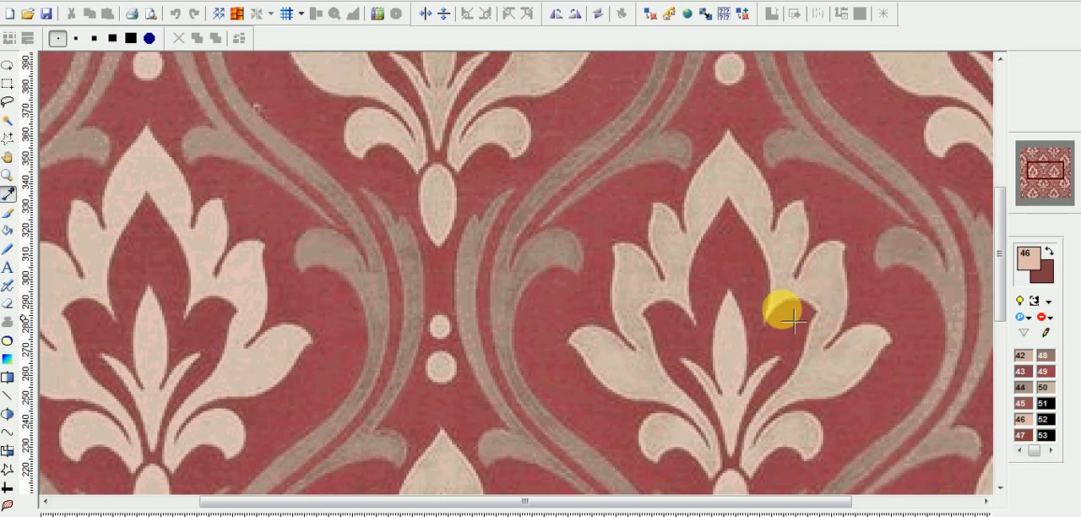
Change palette color 51 to bright blue (G 0, B 255) and make it the drawing color for 1 x 1 Bézier curves.
{"action": "double_click", "coordinate": [1044, 404]}
{"action": "left_click_drag", "start_coordinate": [472, 334], "coordinate": [560, 338]}
{"action": "left_click_drag", "start_coordinate": [511, 388], "coordinate": [589, 385]}
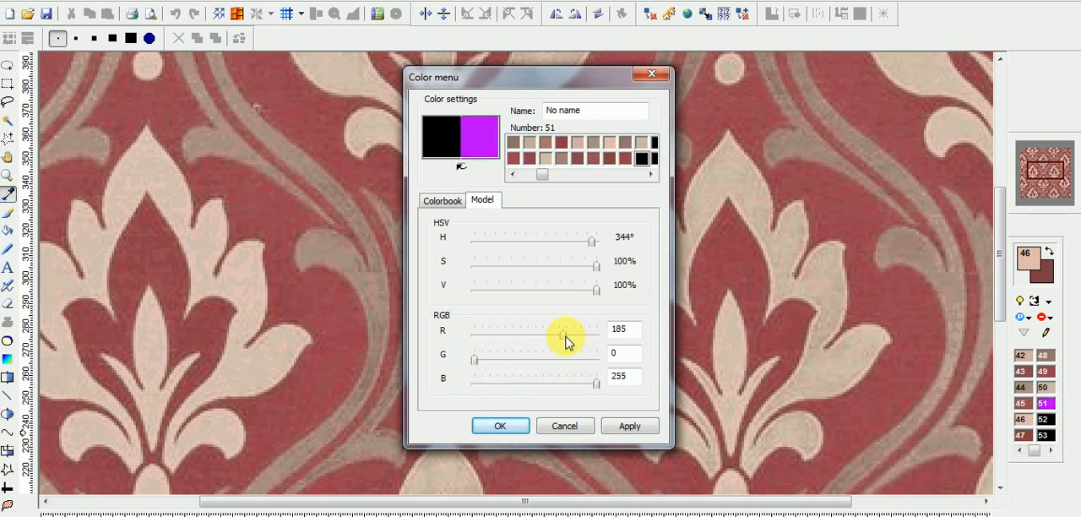
{"action": "left_click_drag", "start_coordinate": [564, 336], "coordinate": [498, 349]}
{"action": "left_click", "coordinate": [501, 425]}
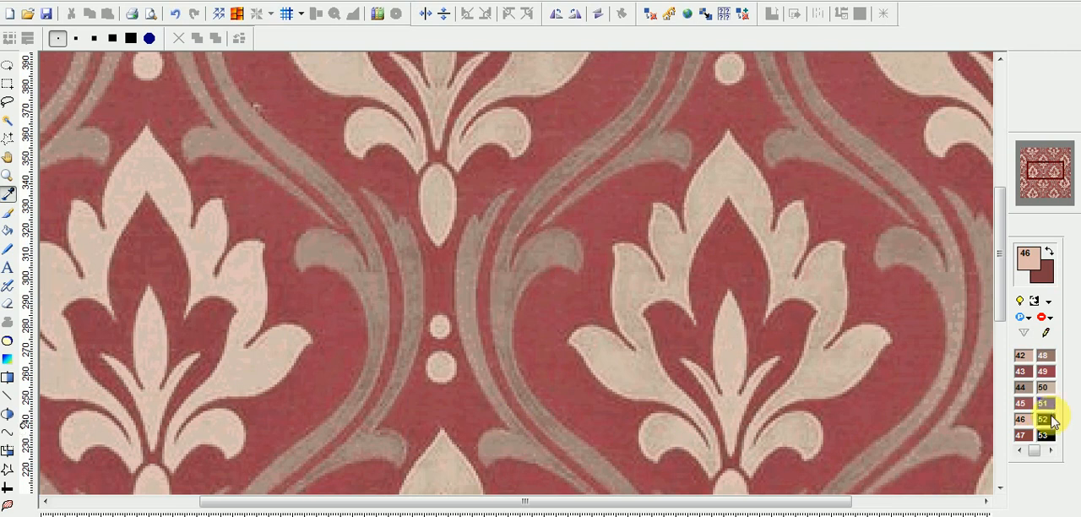
{"action": "left_click", "coordinate": [1047, 404]}
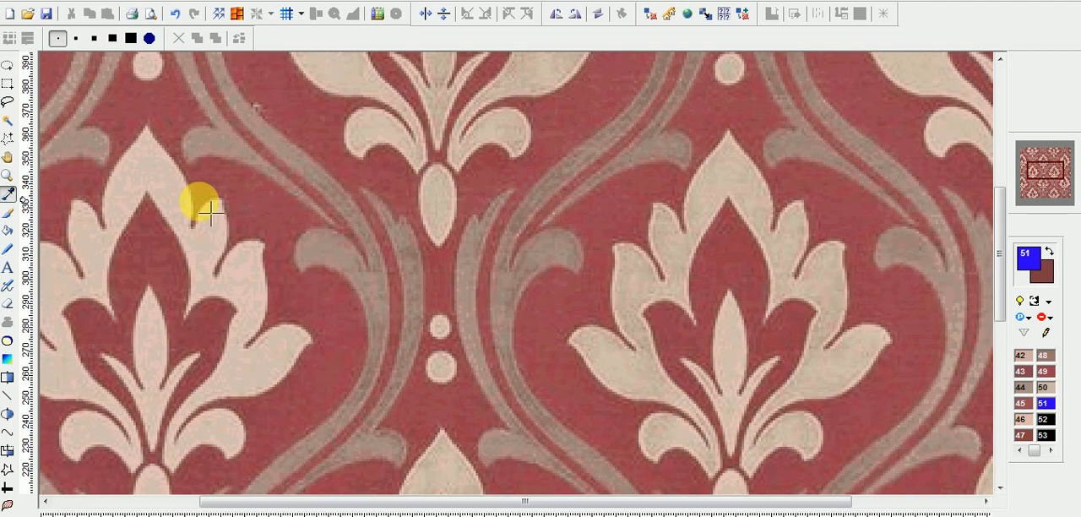
{"action": "left_click", "coordinate": [6, 431]}
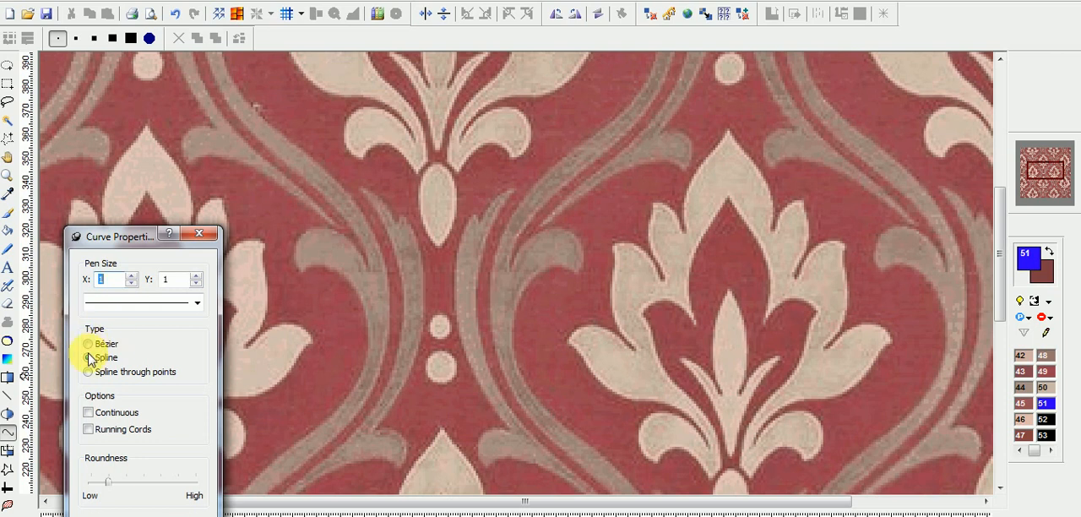
{"action": "left_click", "coordinate": [203, 233]}
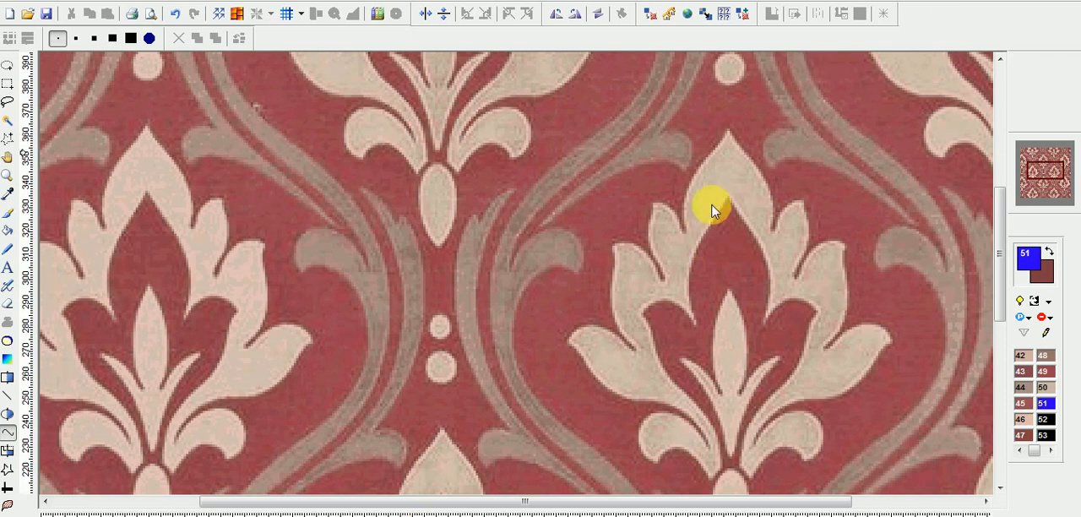
Select one full pattern repeat, fine-tune the selection's edges, and crop the design to it.
{"action": "scroll", "coordinate": [712, 211], "scroll_direction": "down", "scroll_amount": 1}
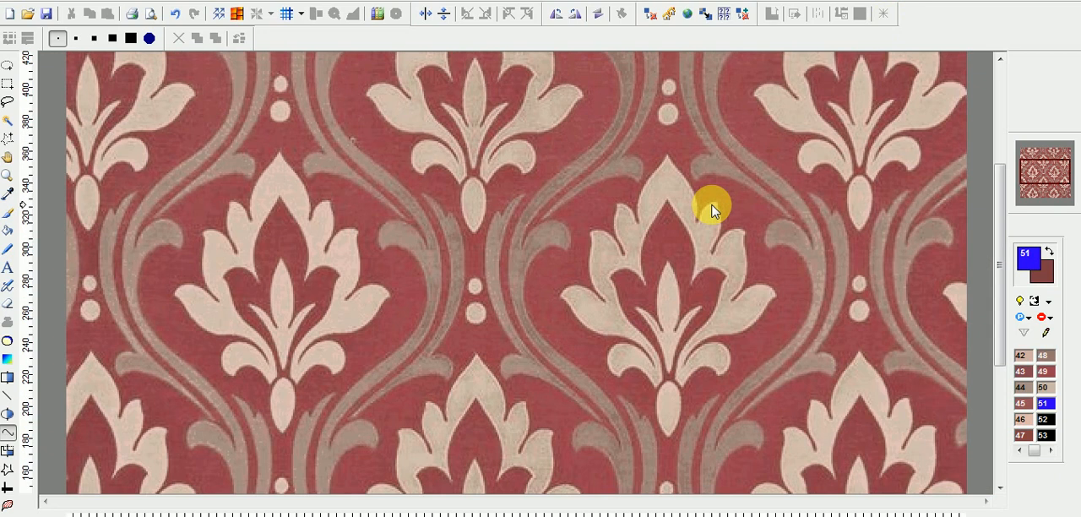
{"action": "left_click", "coordinate": [7, 83]}
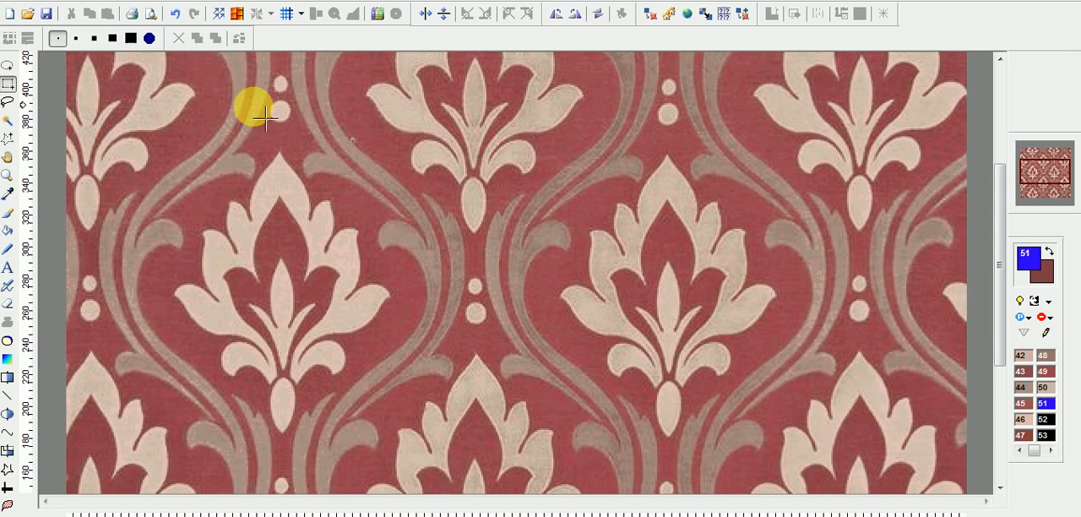
{"action": "left_click_drag", "start_coordinate": [282, 72], "coordinate": [329, 231]}
{"action": "left_click_drag", "start_coordinate": [364, 285], "coordinate": [672, 439]}
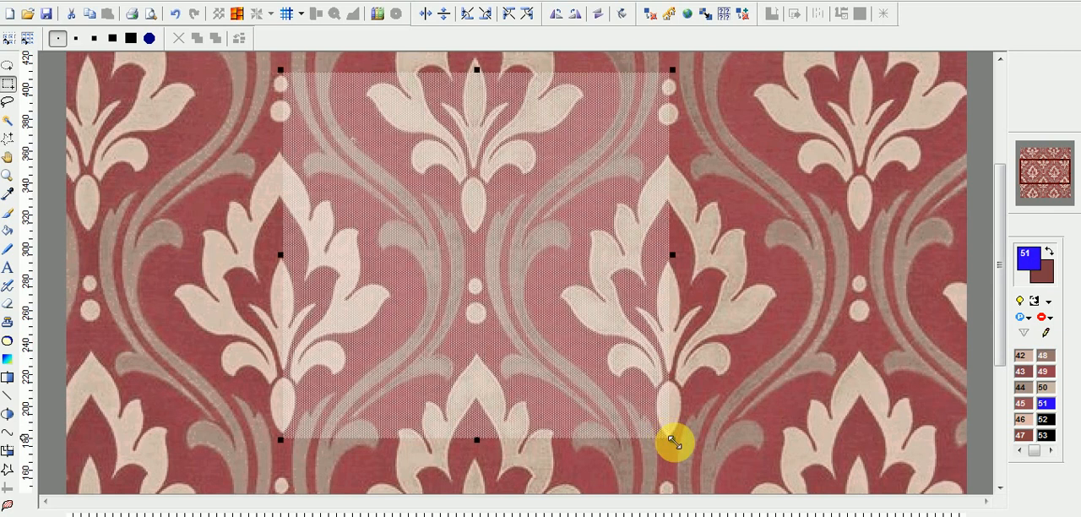
{"action": "scroll", "coordinate": [791, 346], "scroll_direction": "up", "scroll_amount": 5}
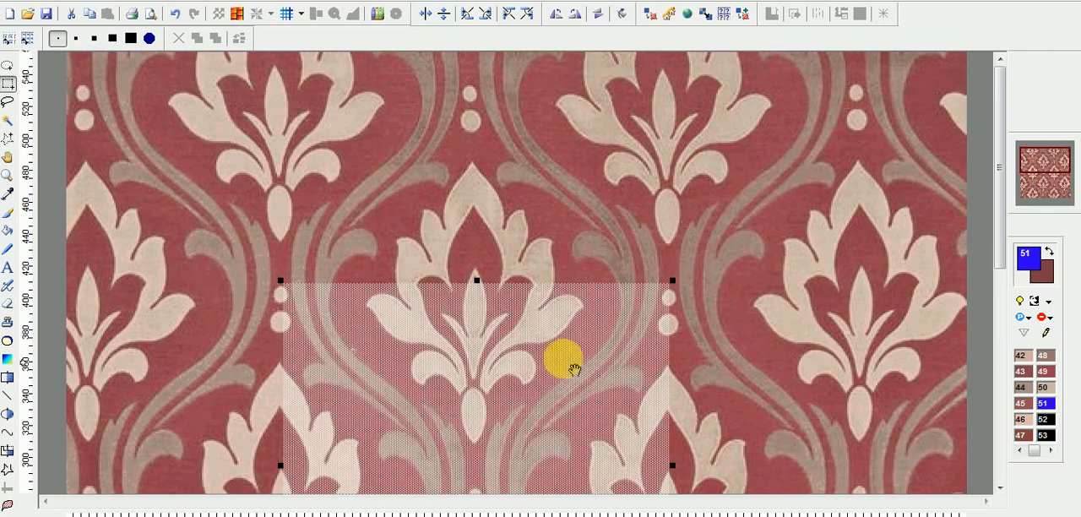
{"action": "left_click_drag", "start_coordinate": [477, 281], "coordinate": [492, 253]}
{"action": "left_click_drag", "start_coordinate": [299, 456], "coordinate": [289, 459]}
{"action": "scroll", "coordinate": [641, 342], "scroll_direction": "down", "scroll_amount": 5}
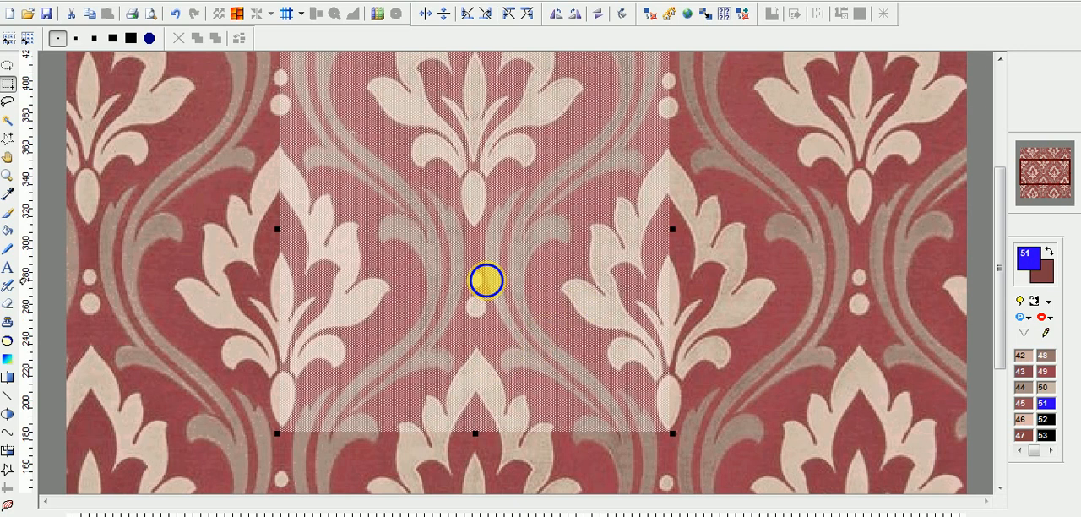
{"action": "right_click", "coordinate": [492, 283]}
{"action": "left_click", "coordinate": [458, 357]}
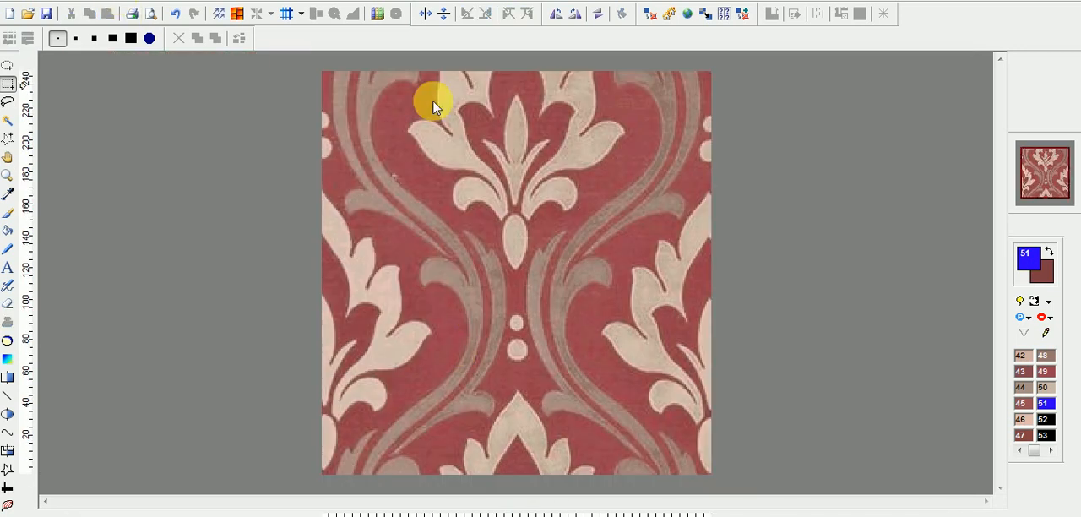
Crop the design to its left half along the center axis of the motif, about 122 x 253 pixels.
{"action": "left_click_drag", "start_coordinate": [514, 73], "coordinate": [228, 497]}
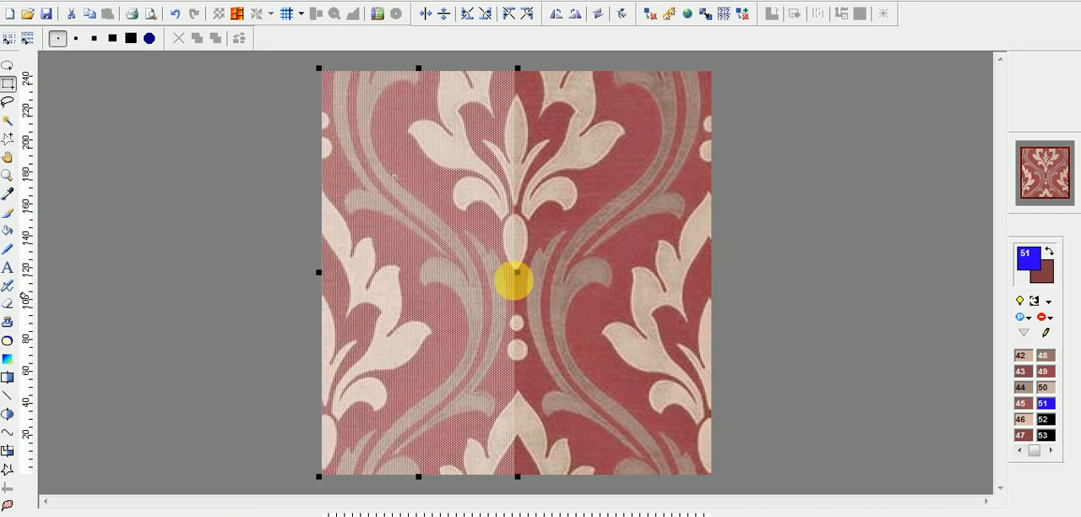
{"action": "mouse_move", "coordinate": [514, 272]}
{"action": "left_mouse_down"}
{"action": "mouse_move", "coordinate": [530, 327]}
{"action": "mouse_move", "coordinate": [549, 325]}
{"action": "mouse_move", "coordinate": [483, 291]}
{"action": "mouse_move", "coordinate": [504, 279]}
{"action": "left_mouse_up"}
{"action": "right_click", "coordinate": [466, 263]}
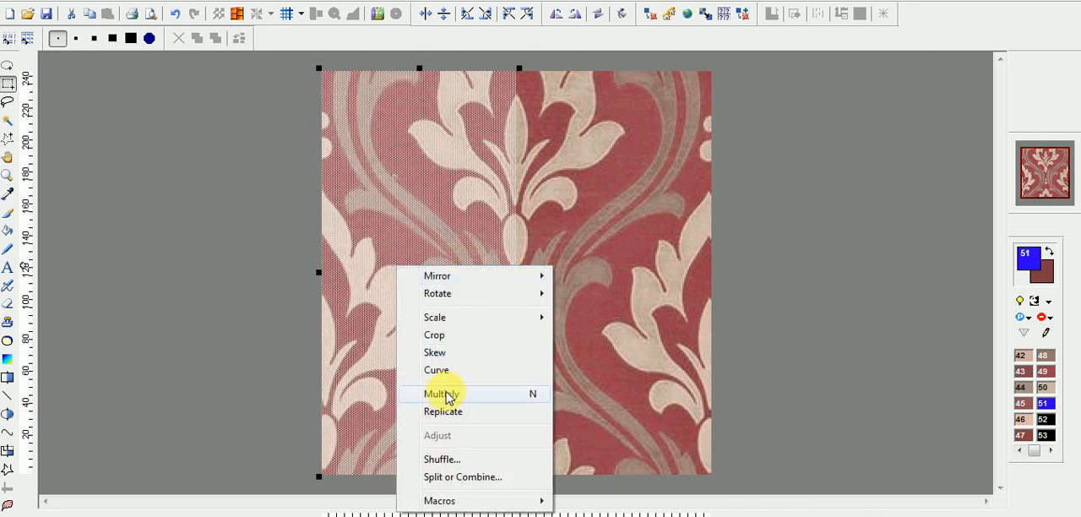
{"action": "left_click", "coordinate": [456, 334]}
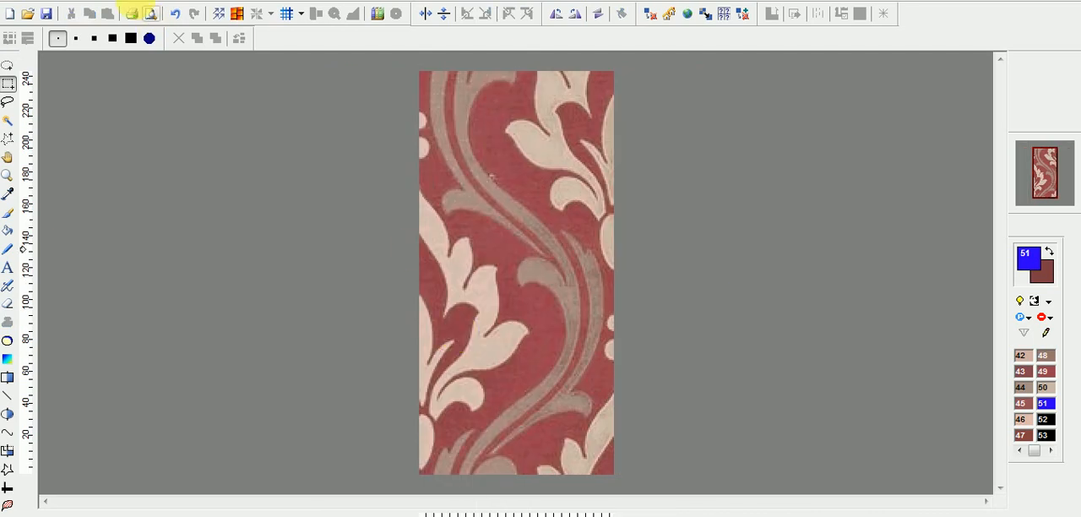
Set the design's repeat type to Mirrored Design X in the design properties.
{"action": "left_click", "coordinate": [131, 2]}
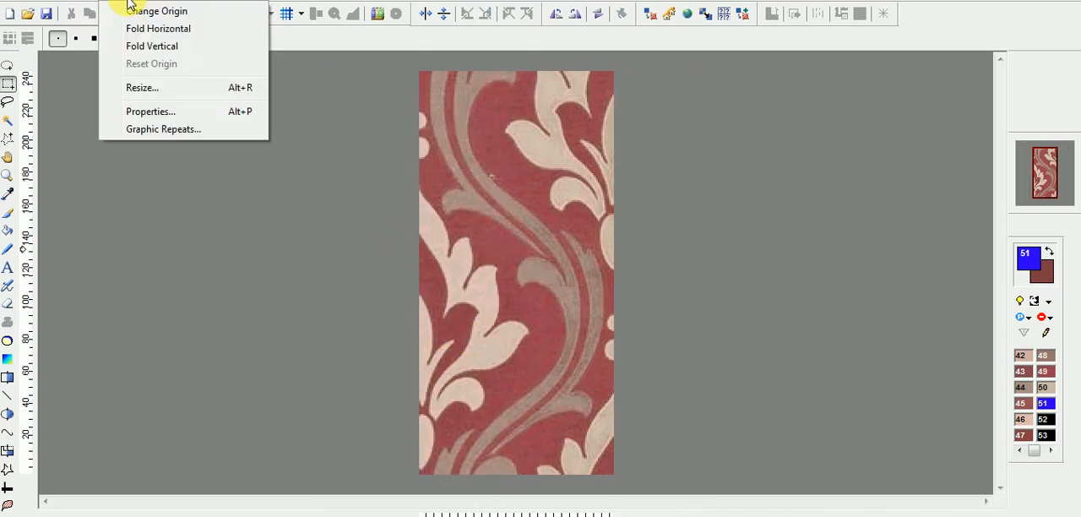
{"action": "left_click", "coordinate": [183, 119]}
{"action": "left_click", "coordinate": [594, 318]}
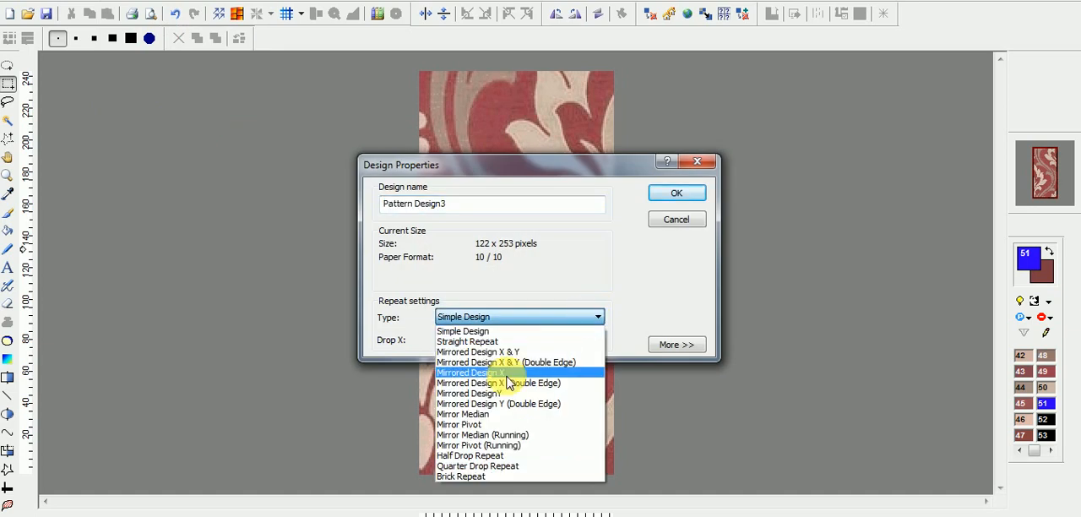
{"action": "left_click", "coordinate": [509, 378]}
{"action": "left_click", "coordinate": [682, 193]}
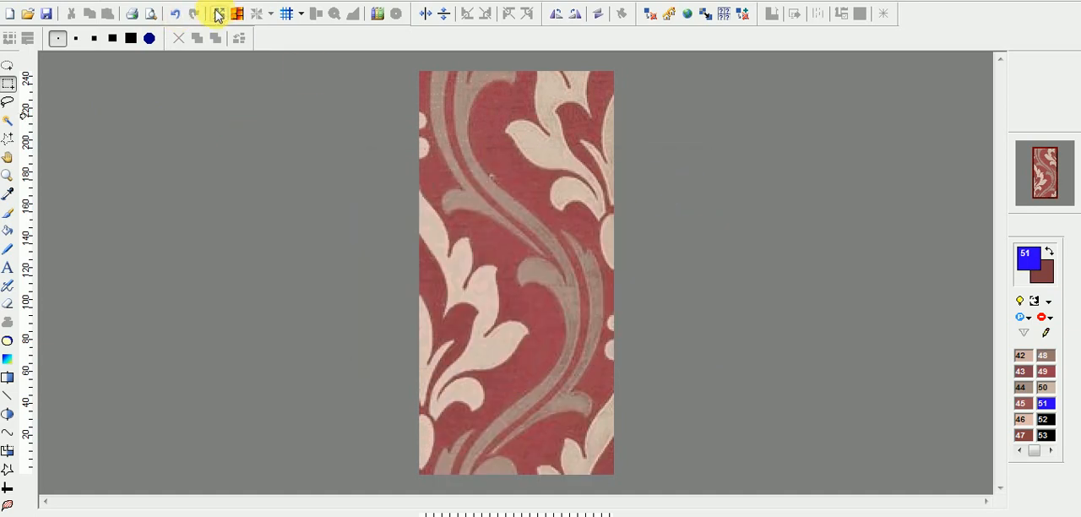
Display the design in mirrored repeats with a horizontal and vertical drop of 0, and reactivate the Curve tool.
{"action": "left_click", "coordinate": [219, 15]}
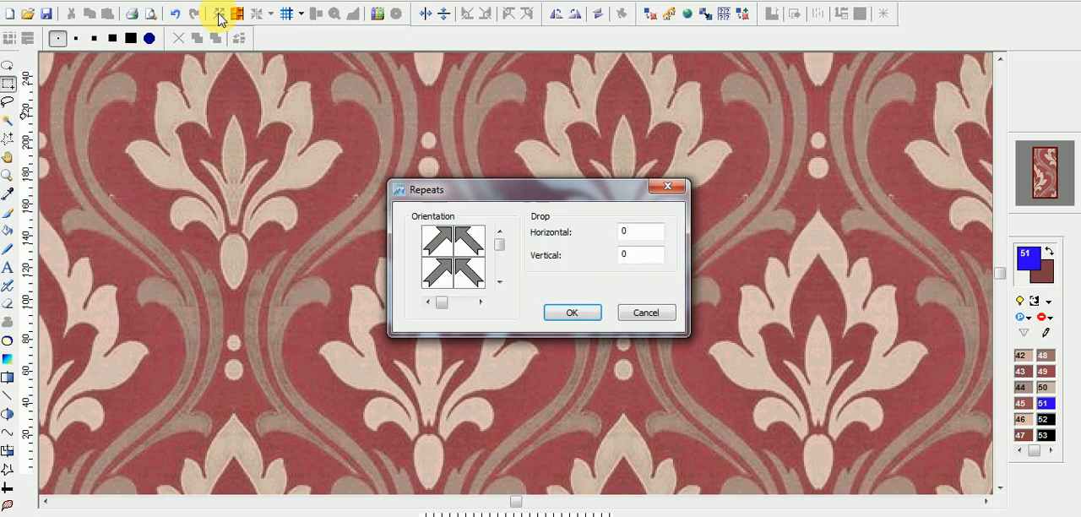
{"action": "left_click", "coordinate": [574, 312]}
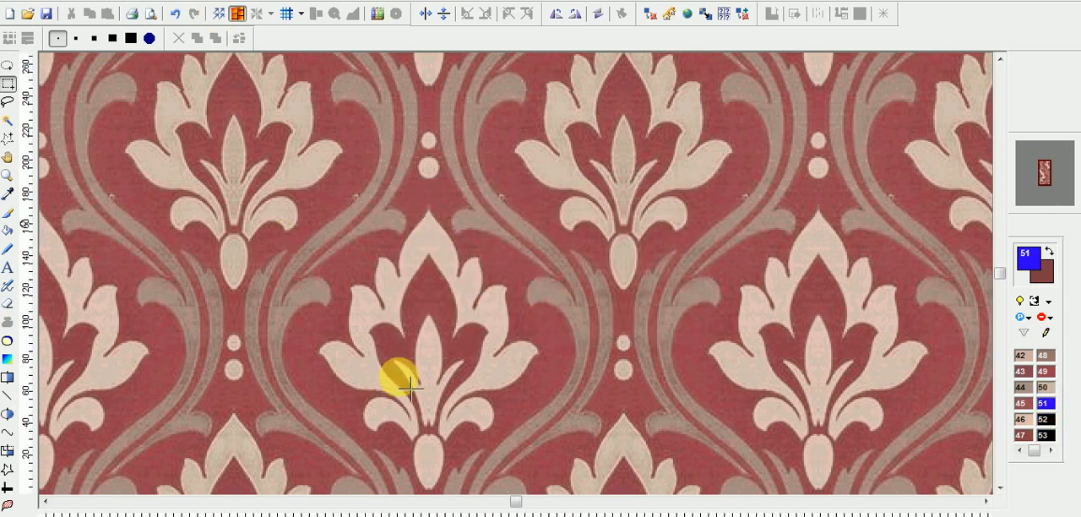
{"action": "scroll", "coordinate": [426, 325], "scroll_direction": "up", "scroll_amount": 1}
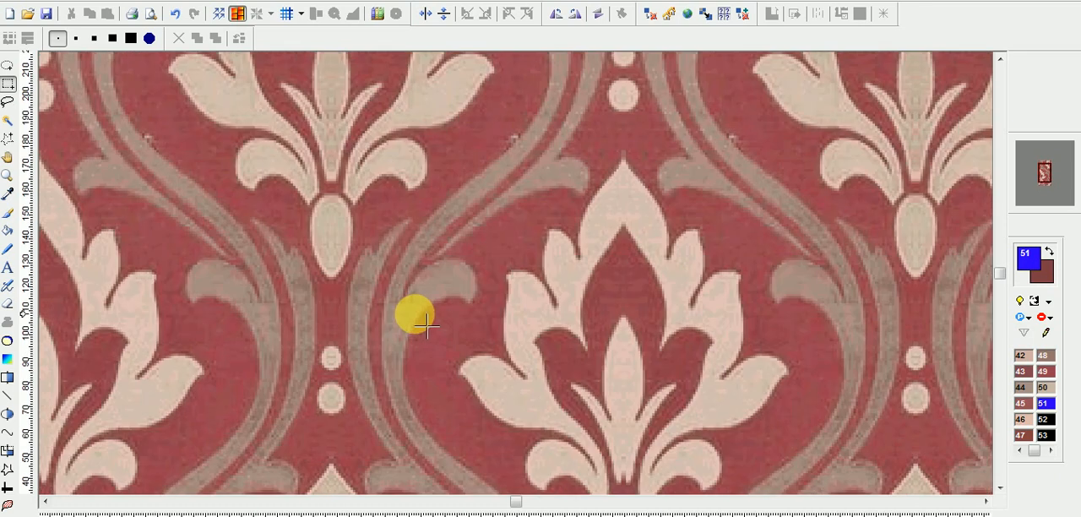
{"action": "scroll", "coordinate": [428, 323], "scroll_direction": "down", "scroll_amount": 2}
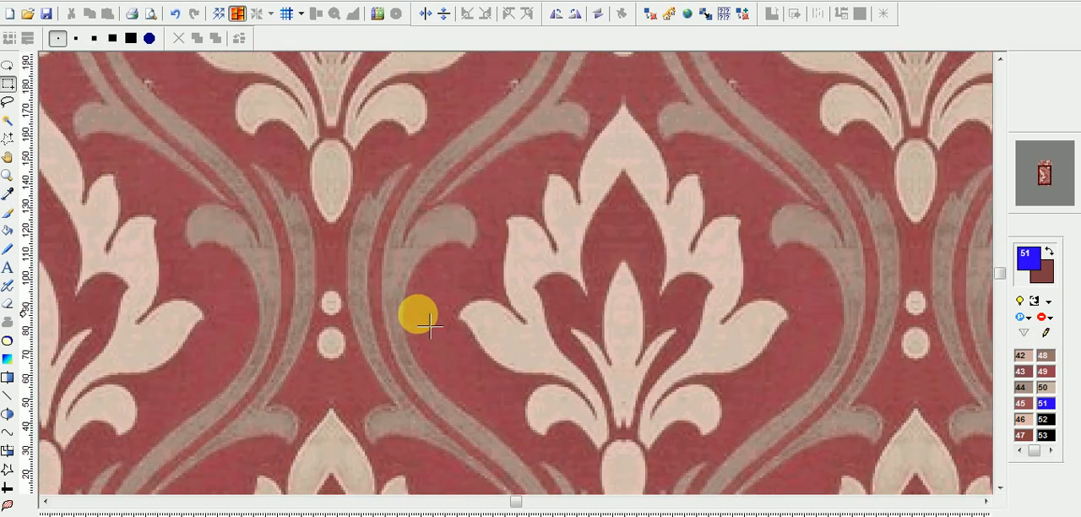
{"action": "left_click", "coordinate": [7, 433]}
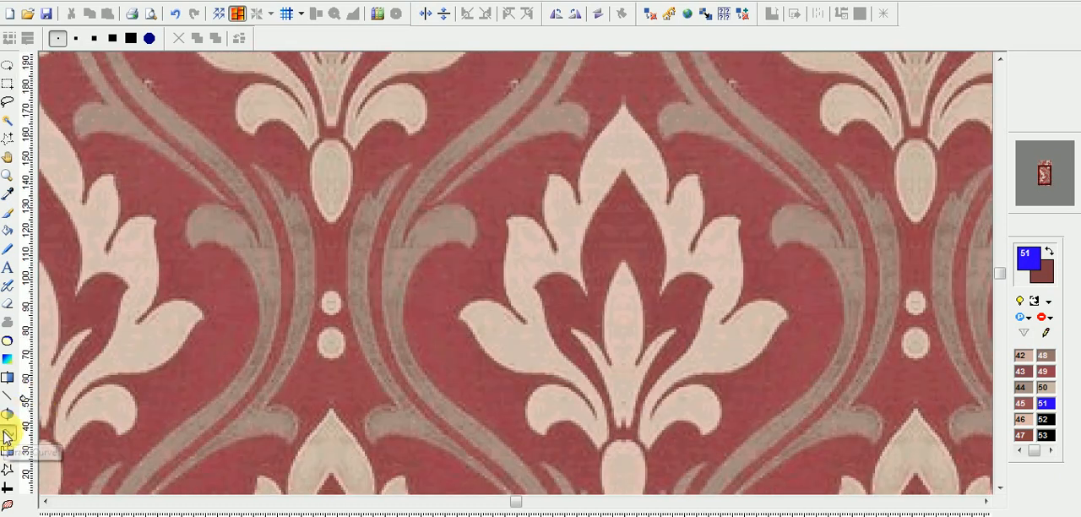
{"action": "left_click", "coordinate": [623, 168]}
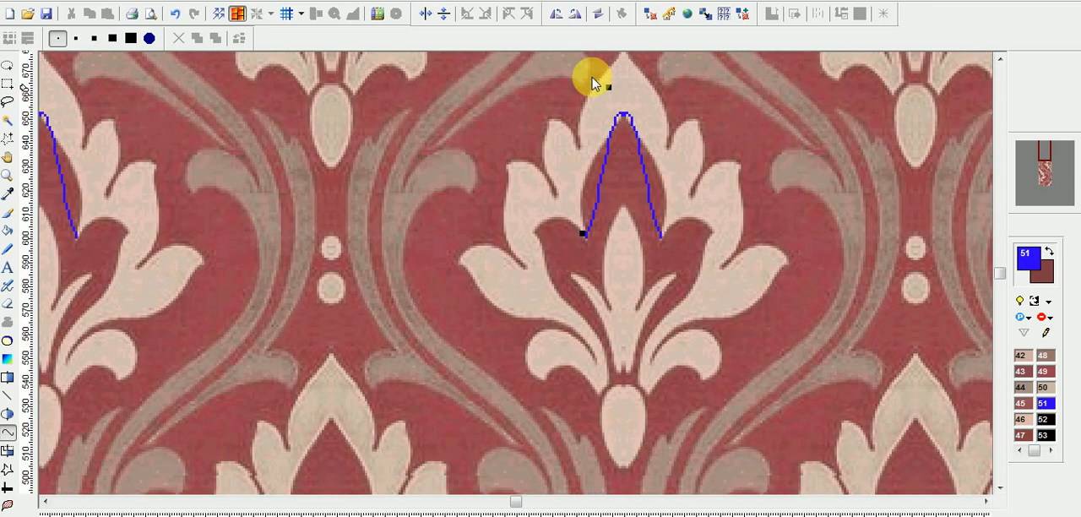
{"action": "left_click_drag", "start_coordinate": [691, 157], "coordinate": [689, 199]}
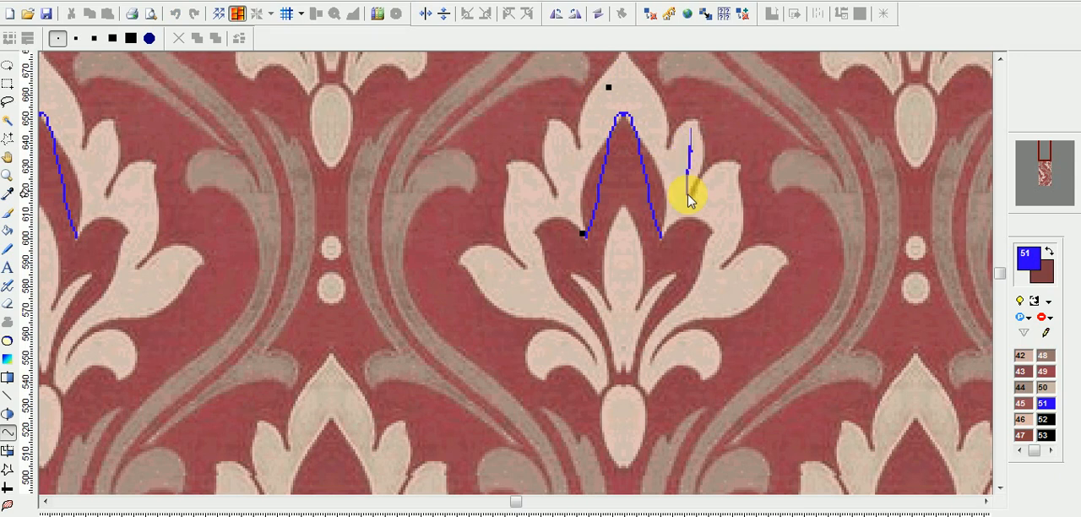
{"action": "key", "text": "Escape"}
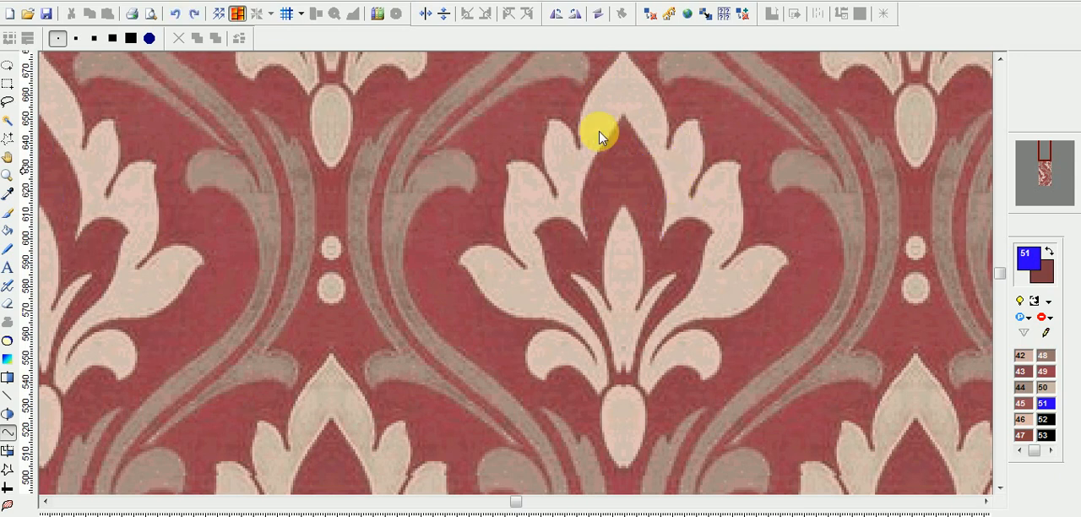
Trace the left side of the flower's pointed inner arch with a blue Bézier curve, shaping it to the petal edge.
{"action": "mouse_move", "coordinate": [621, 115]}
{"action": "left_mouse_down"}
{"action": "mouse_move", "coordinate": [589, 193]}
{"action": "mouse_move", "coordinate": [586, 239]}
{"action": "left_mouse_up"}
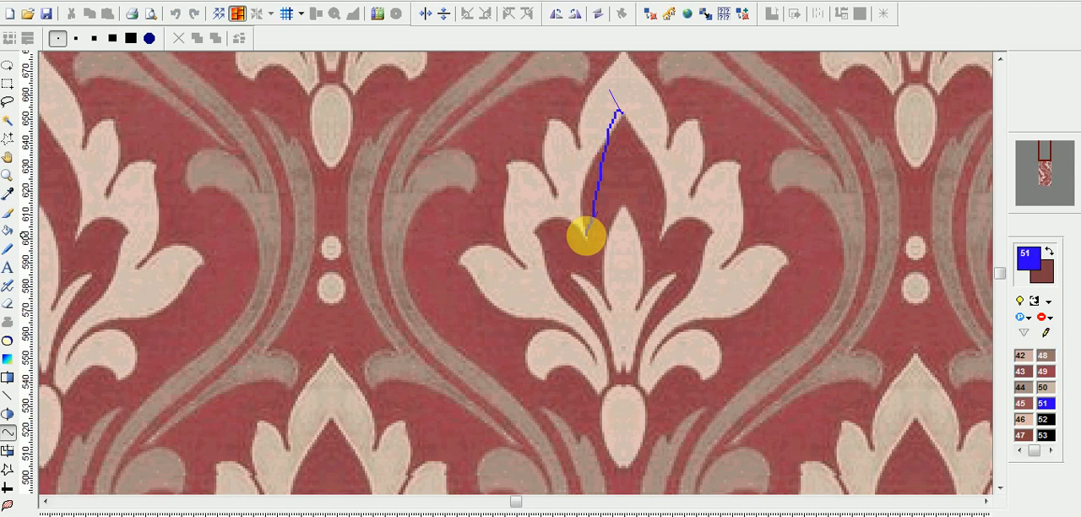
{"action": "left_click", "coordinate": [618, 91]}
{"action": "left_click_drag", "start_coordinate": [608, 87], "coordinate": [616, 127]}
{"action": "left_click_drag", "start_coordinate": [603, 215], "coordinate": [562, 177]}
{"action": "scroll", "coordinate": [646, 117], "scroll_direction": "up", "scroll_amount": 1}
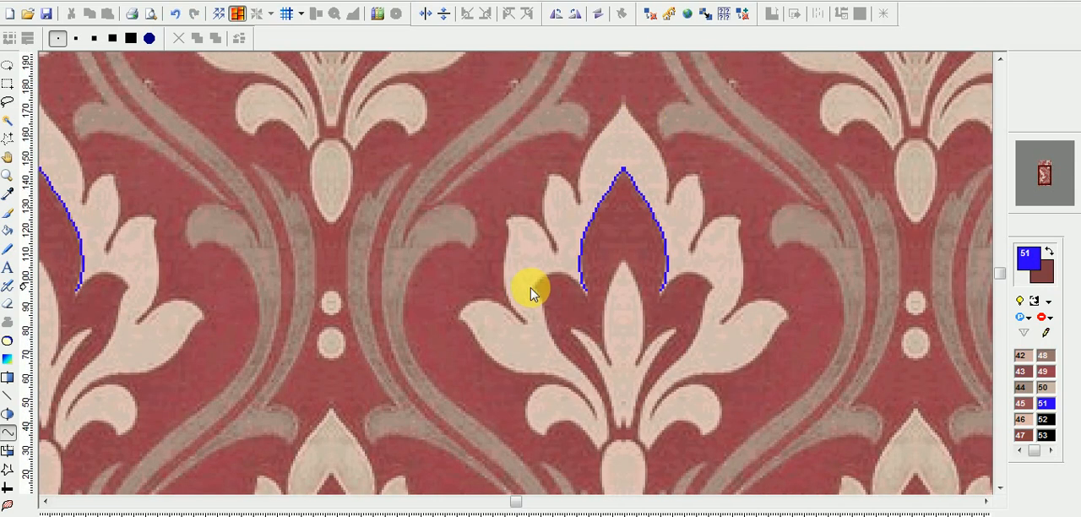
Trace the rounded lobe beside the inner arch and the flower's left inner edge down to its base with blue curves.
{"action": "left_click_drag", "start_coordinate": [533, 287], "coordinate": [567, 264]}
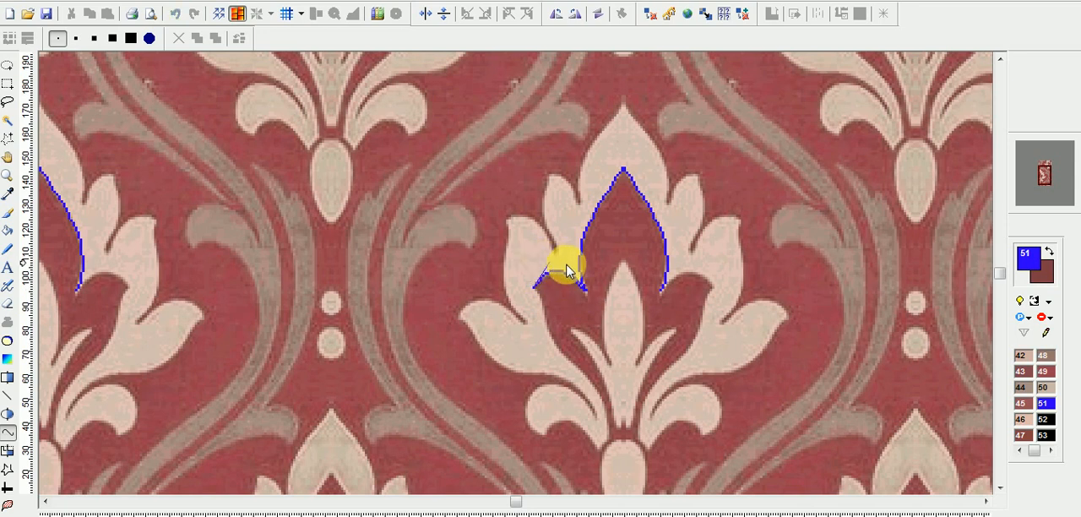
{"action": "left_click", "coordinate": [549, 319]}
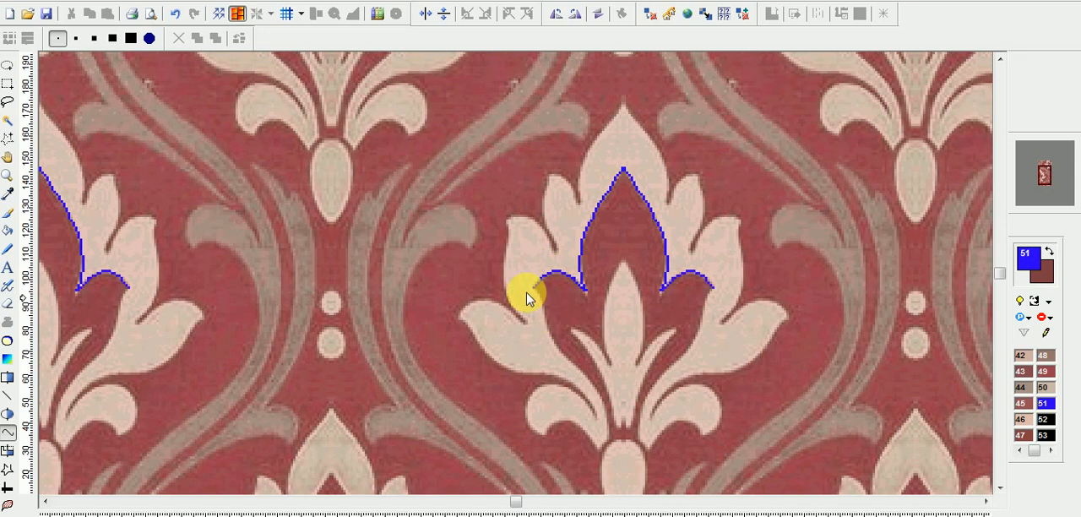
{"action": "left_click_drag", "start_coordinate": [534, 288], "coordinate": [538, 303]}
{"action": "left_click_drag", "start_coordinate": [594, 415], "coordinate": [608, 428]}
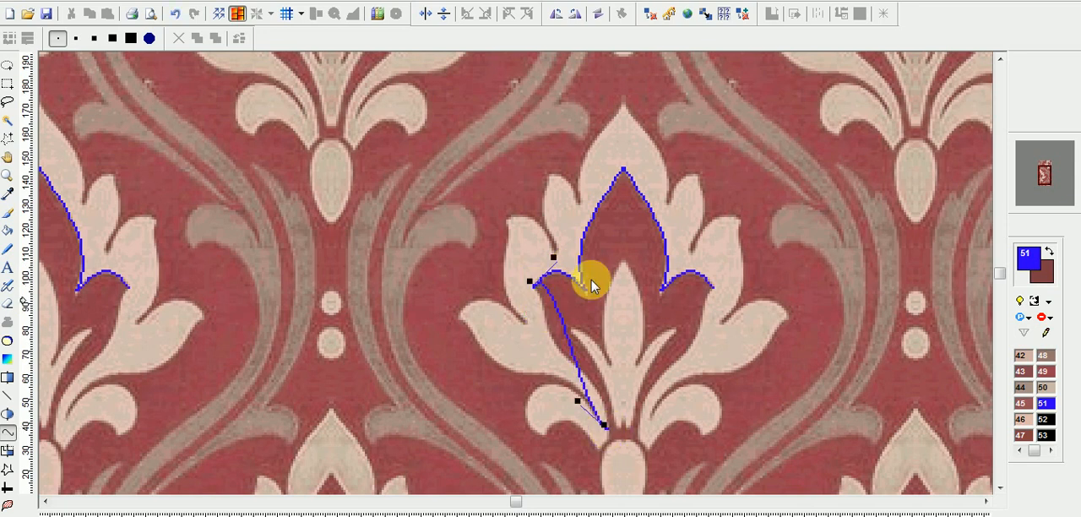
{"action": "left_click_drag", "start_coordinate": [555, 260], "coordinate": [543, 314]}
{"action": "left_click_drag", "start_coordinate": [577, 397], "coordinate": [616, 373]}
{"action": "left_click_drag", "start_coordinate": [543, 318], "coordinate": [540, 366]}
{"action": "right_click", "coordinate": [542, 363]}
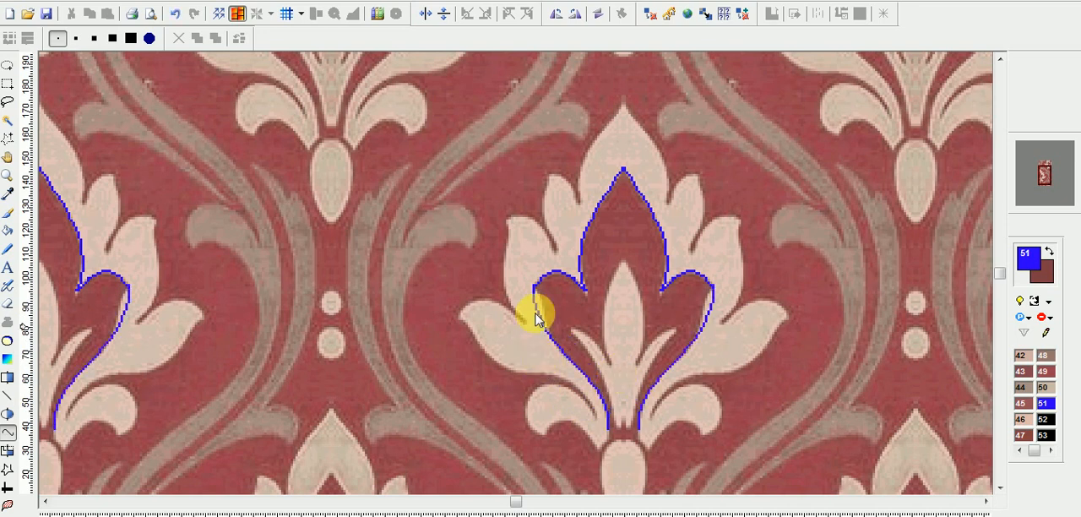
Add a short curve from the outer end of the rounded lobe down along the flower's left inner edge.
{"action": "left_click_drag", "start_coordinate": [529, 287], "coordinate": [542, 351]}
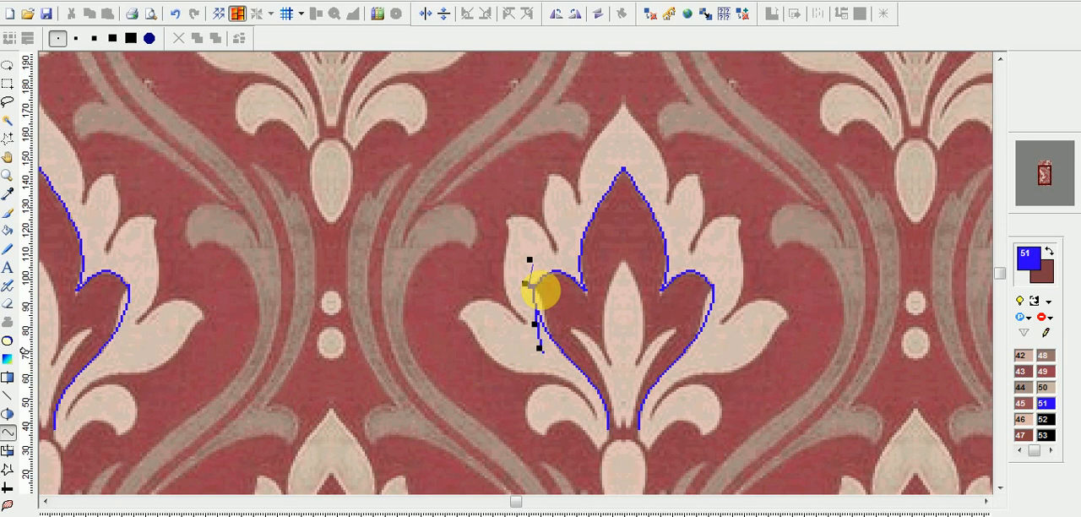
{"action": "mouse_move", "coordinate": [538, 269]}
{"action": "left_mouse_down"}
{"action": "mouse_move", "coordinate": [551, 333]}
{"action": "mouse_move", "coordinate": [549, 304]}
{"action": "left_mouse_up"}
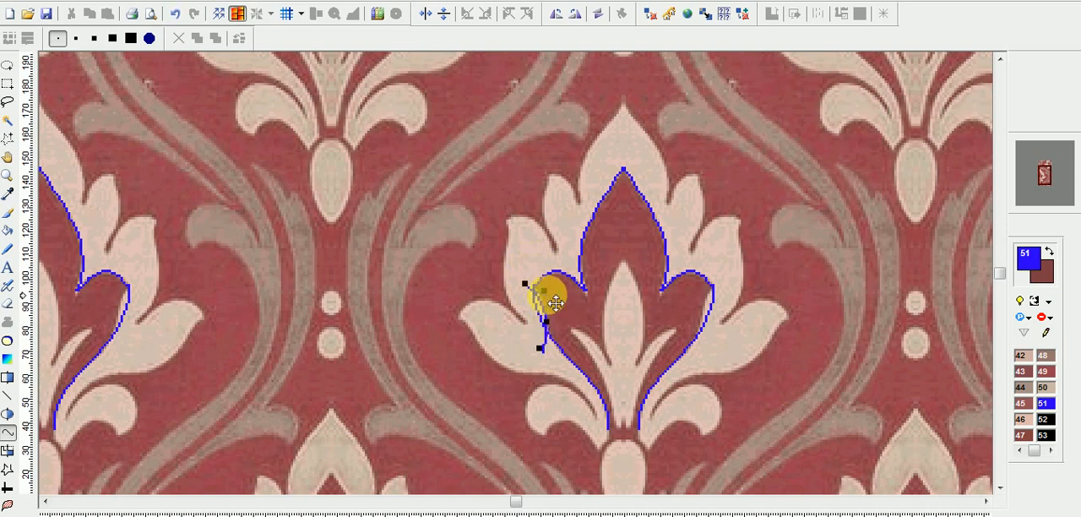
{"action": "right_click", "coordinate": [555, 302]}
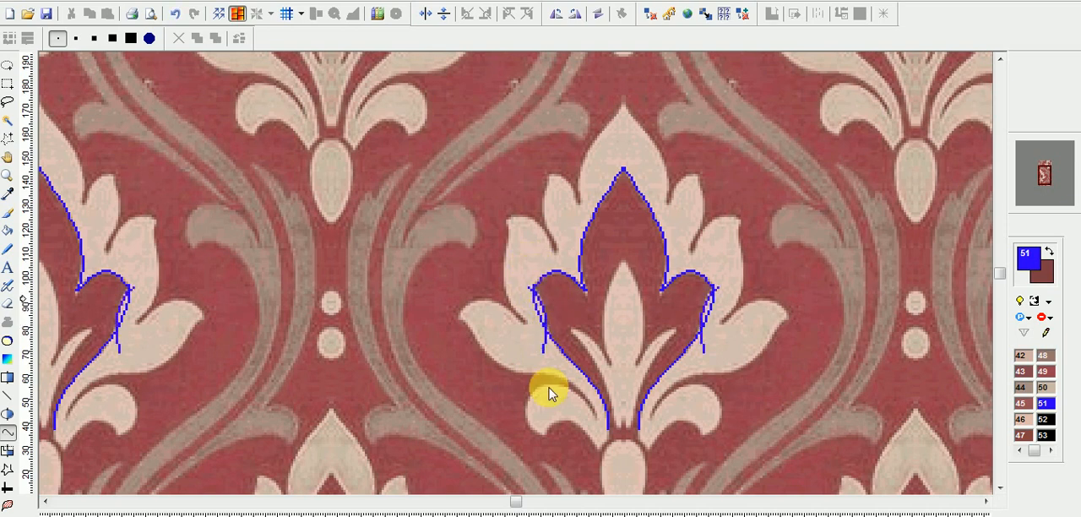
Trace the left outer edge of the flower's top petal from its tip down to the notch beside the inner arch.
{"action": "left_click", "coordinate": [575, 243]}
{"action": "left_click_drag", "start_coordinate": [608, 92], "coordinate": [566, 124]}
{"action": "left_click_drag", "start_coordinate": [571, 237], "coordinate": [583, 223]}
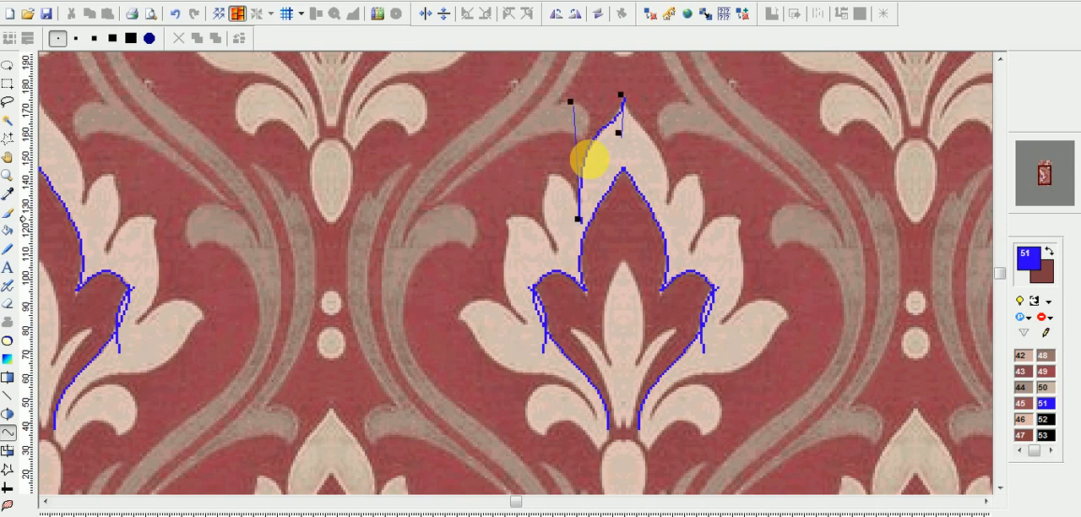
{"action": "left_click_drag", "start_coordinate": [572, 101], "coordinate": [621, 131]}
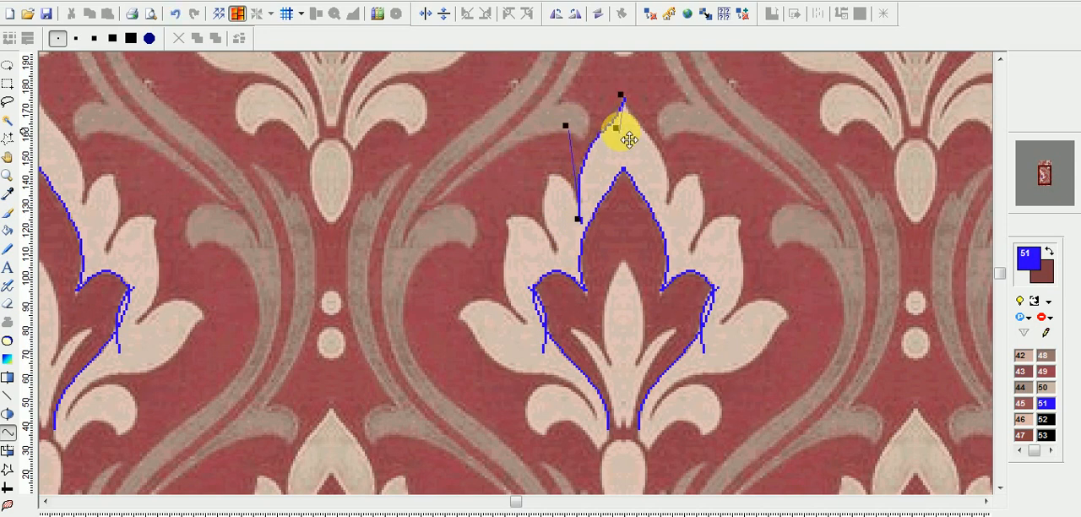
{"action": "right_click", "coordinate": [620, 131]}
Trace the upper right edge of the small upper-left petal from its tip to the notch beside the top petal.
{"action": "left_click", "coordinate": [549, 174]}
{"action": "left_click", "coordinate": [582, 225]}
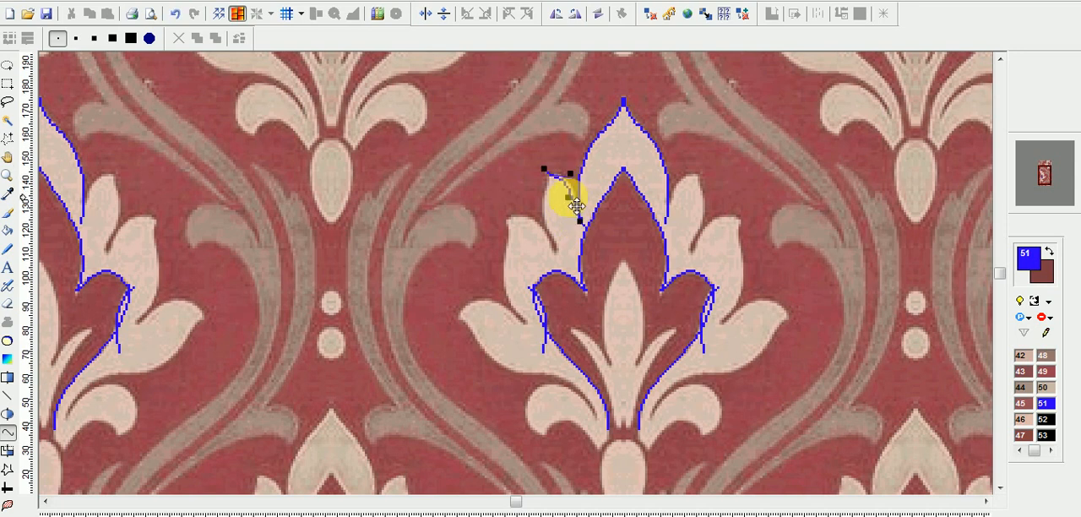
{"action": "left_click", "coordinate": [575, 184]}
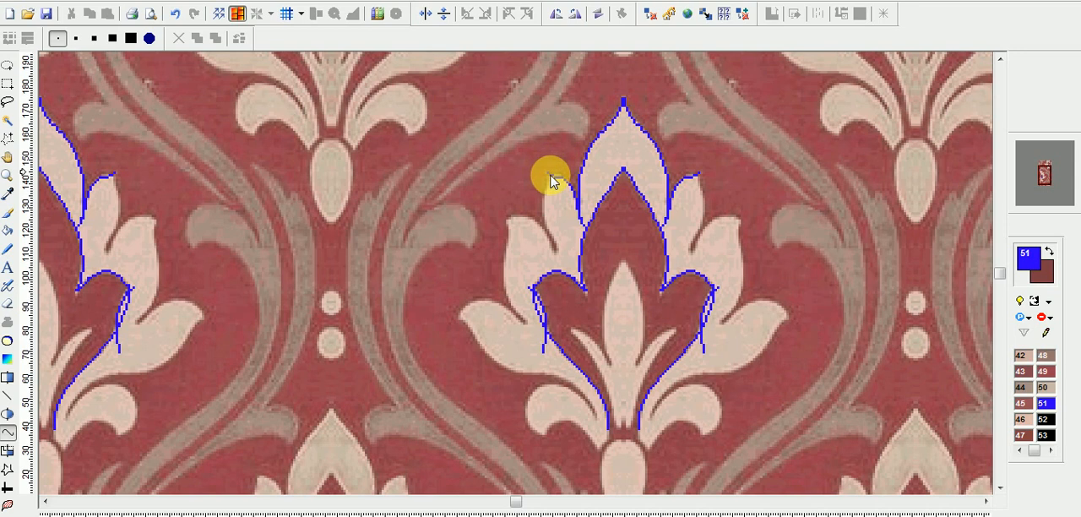
Trace the left edge of the small upper-left petal from its tip down into the gap above the rounded lobe.
{"action": "left_click", "coordinate": [549, 175]}
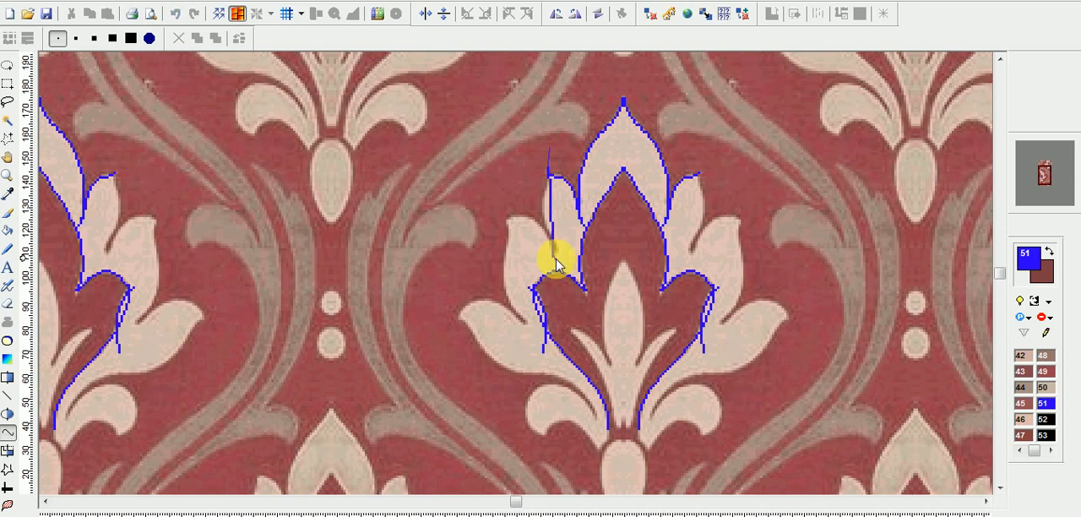
{"action": "left_click", "coordinate": [555, 262]}
{"action": "left_click", "coordinate": [549, 141]}
{"action": "left_click", "coordinate": [562, 185]}
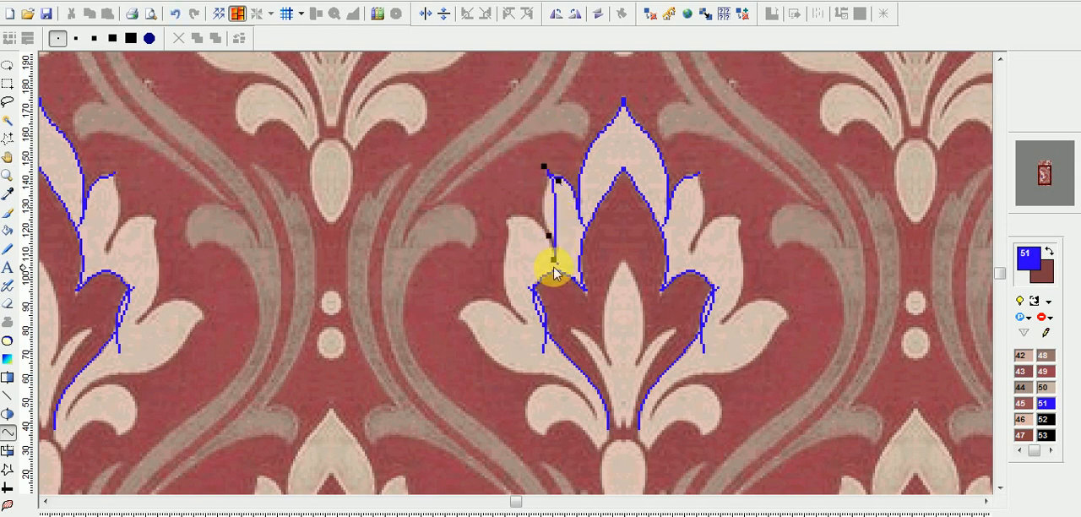
{"action": "left_click", "coordinate": [555, 262]}
{"action": "left_click_drag", "start_coordinate": [569, 268], "coordinate": [555, 190]}
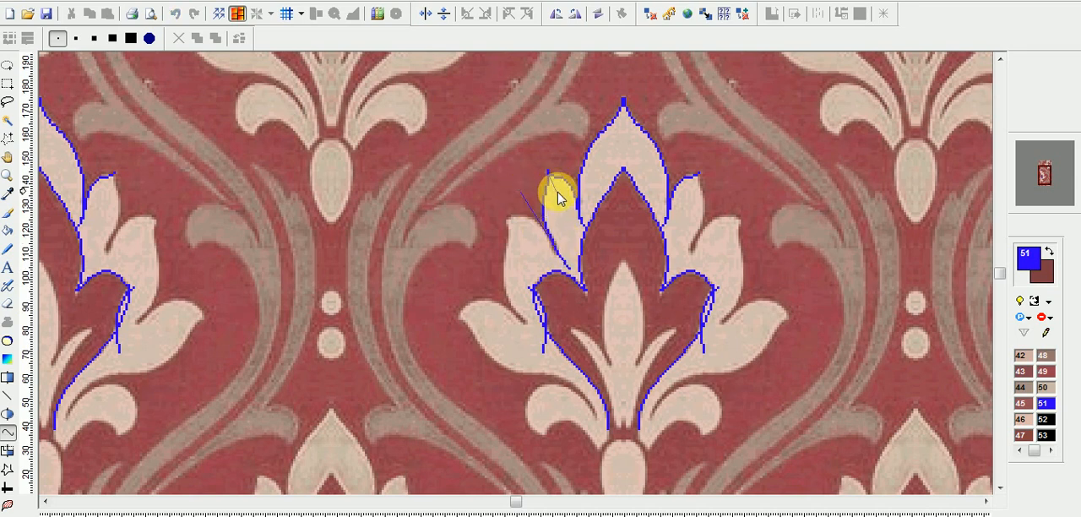
{"action": "right_click", "coordinate": [558, 193]}
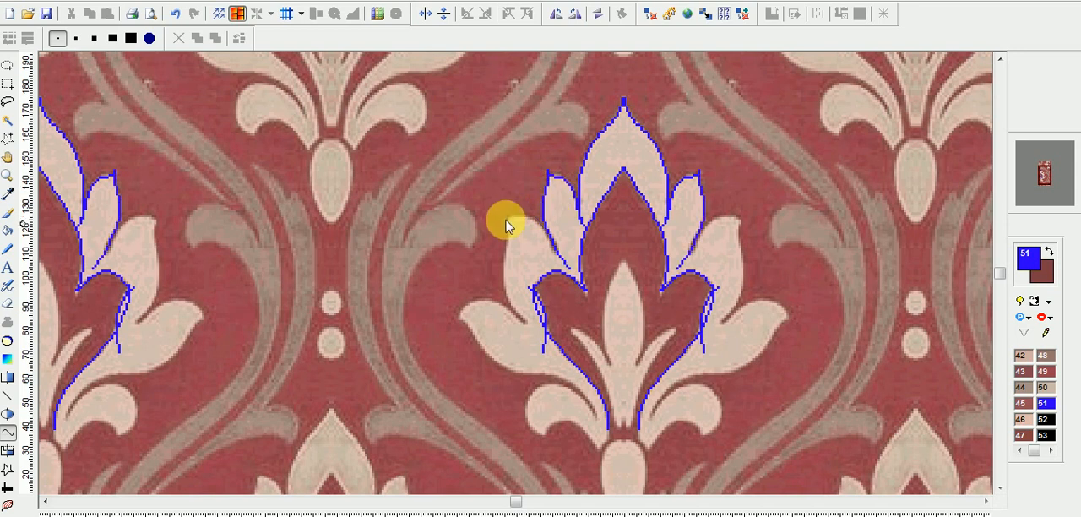
Trace the upper edge of the middle left petal from its tip into the gap below the small upper petal.
{"action": "left_click_drag", "start_coordinate": [505, 220], "coordinate": [566, 265]}
{"action": "left_click_drag", "start_coordinate": [517, 201], "coordinate": [533, 198]}
{"action": "left_click_drag", "start_coordinate": [546, 238], "coordinate": [546, 238]}
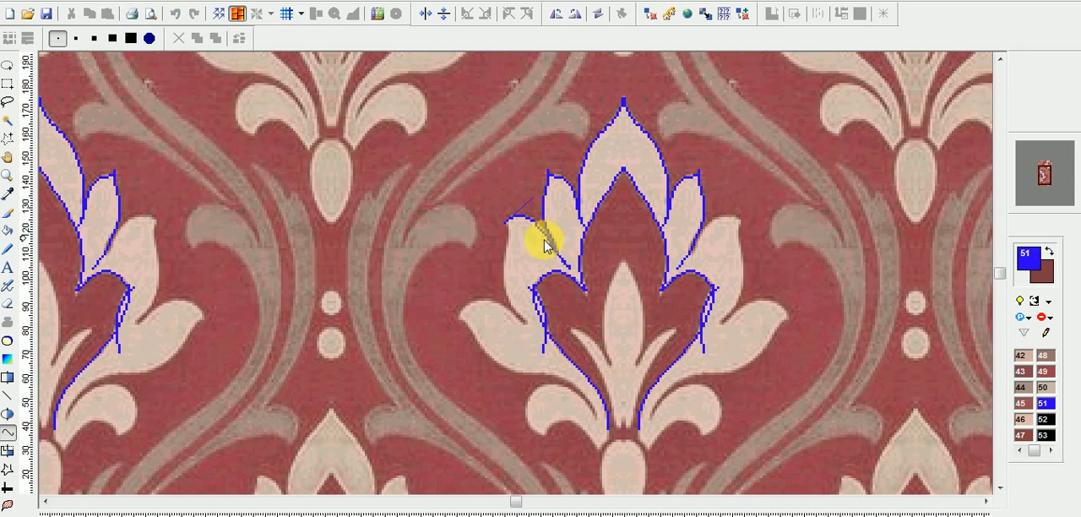
Trace the outer left edge of the middle left petal from its tip down to the notch above the lower leaf.
{"action": "scroll", "coordinate": [550, 246], "scroll_direction": "down", "scroll_amount": 2}
{"action": "left_click", "coordinate": [506, 109]}
{"action": "left_click", "coordinate": [552, 243]}
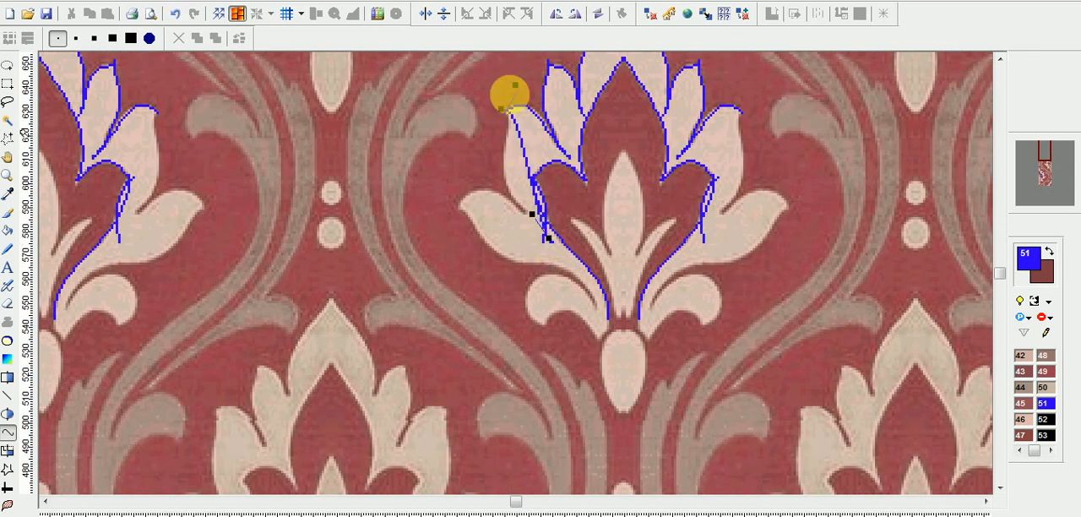
{"action": "left_click_drag", "start_coordinate": [513, 86], "coordinate": [532, 158]}
{"action": "left_click_drag", "start_coordinate": [540, 212], "coordinate": [464, 162]}
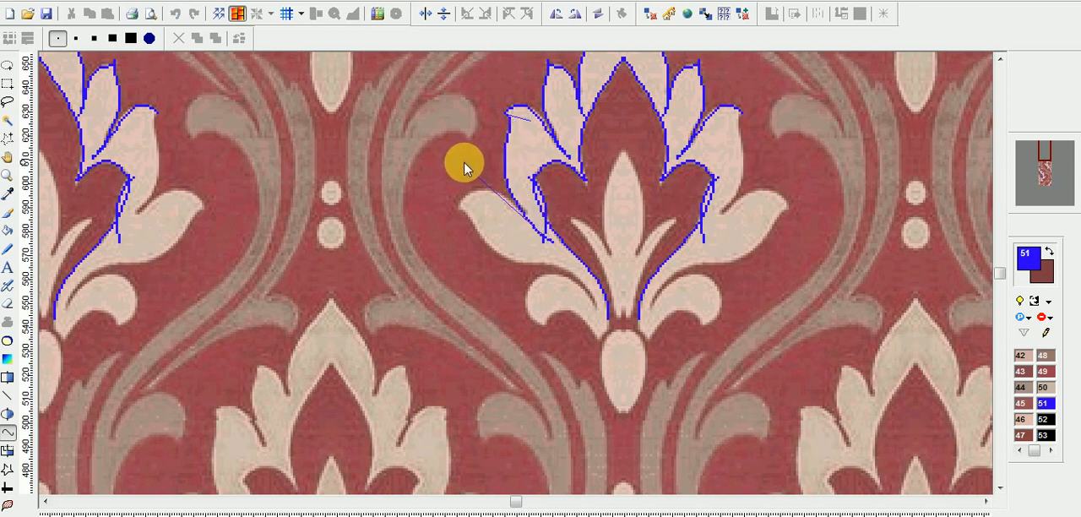
{"action": "left_click", "coordinate": [553, 242]}
{"action": "left_click_drag", "start_coordinate": [553, 241], "coordinate": [538, 221]}
{"action": "left_click_drag", "start_coordinate": [457, 151], "coordinate": [470, 173]}
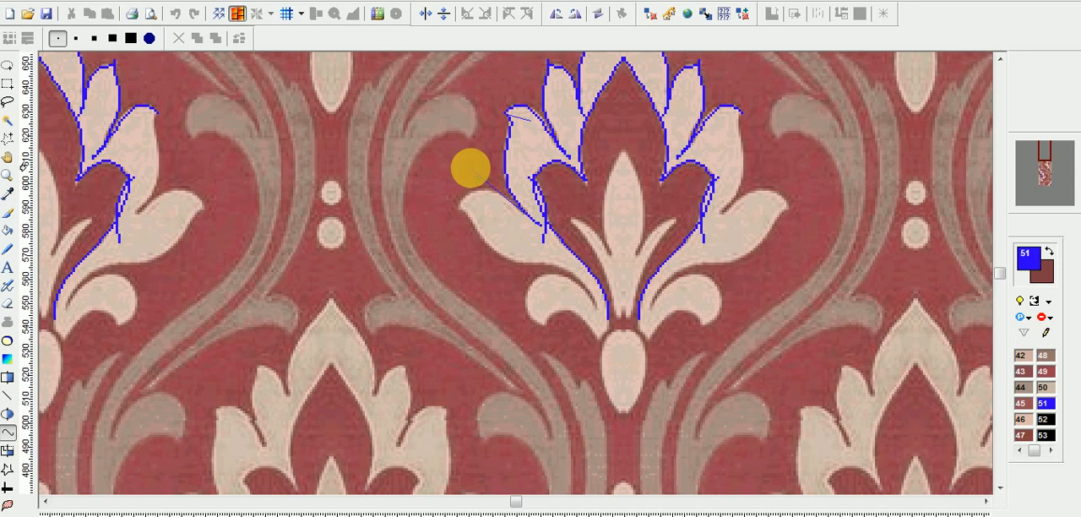
{"action": "right_click", "coordinate": [471, 168]}
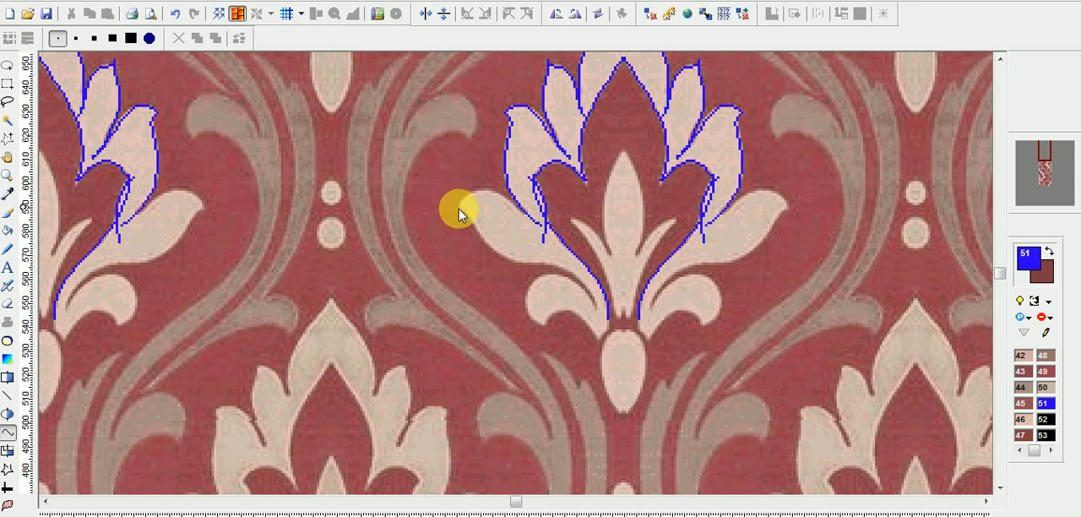
Trace the upper edge of the lower left leaf from its pointed tip to the notch below the middle petal.
{"action": "left_click", "coordinate": [459, 207]}
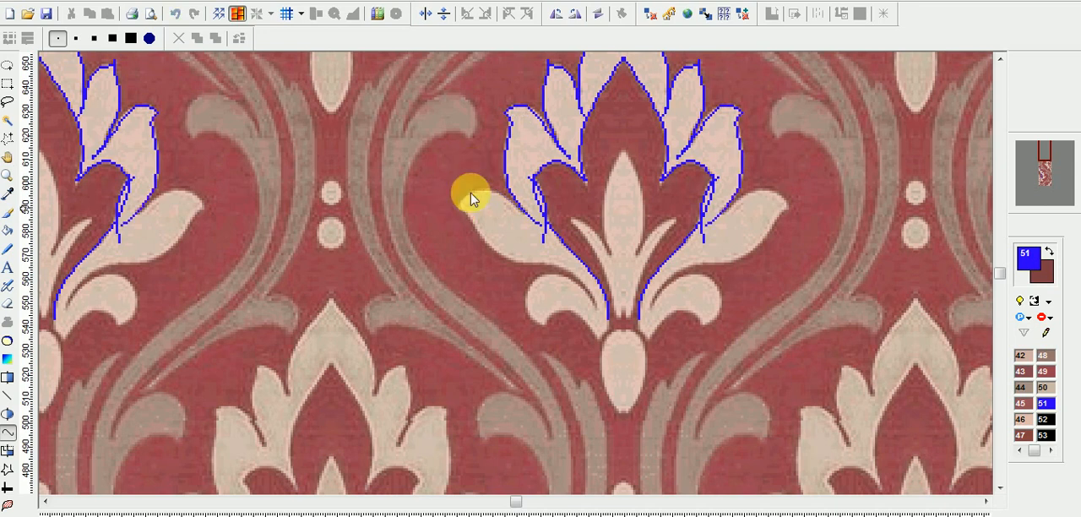
{"action": "left_click", "coordinate": [537, 223]}
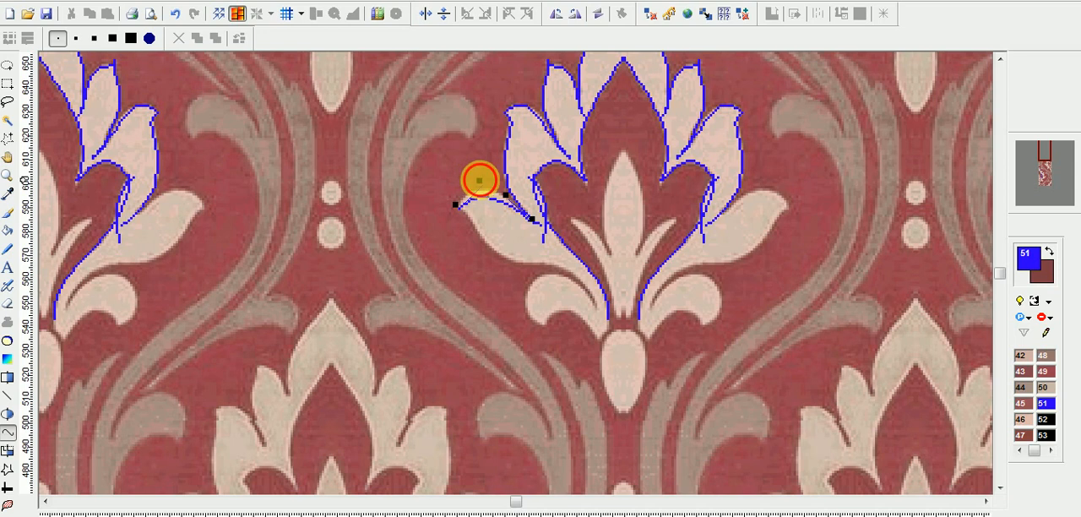
{"action": "left_click", "coordinate": [472, 165]}
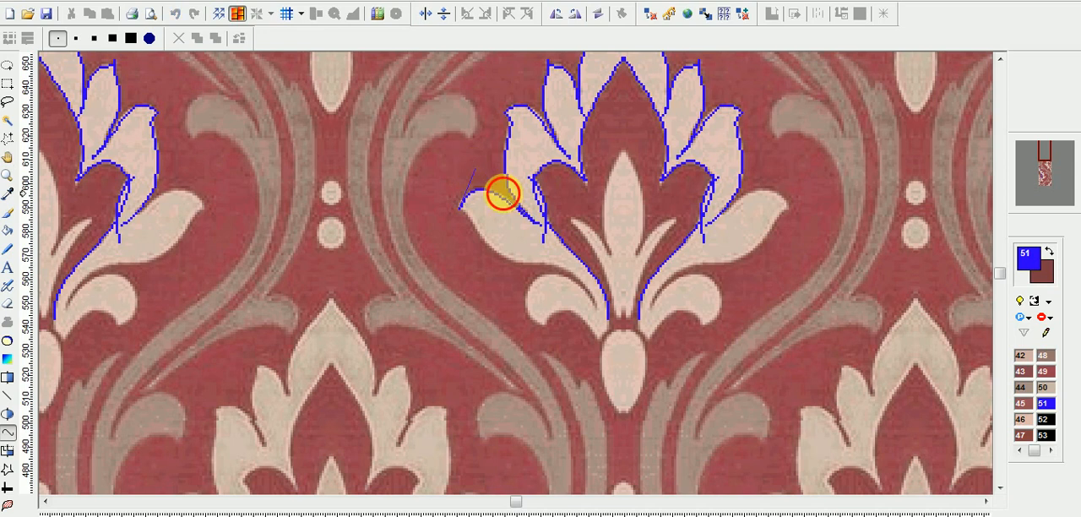
{"action": "double_click", "coordinate": [511, 196]}
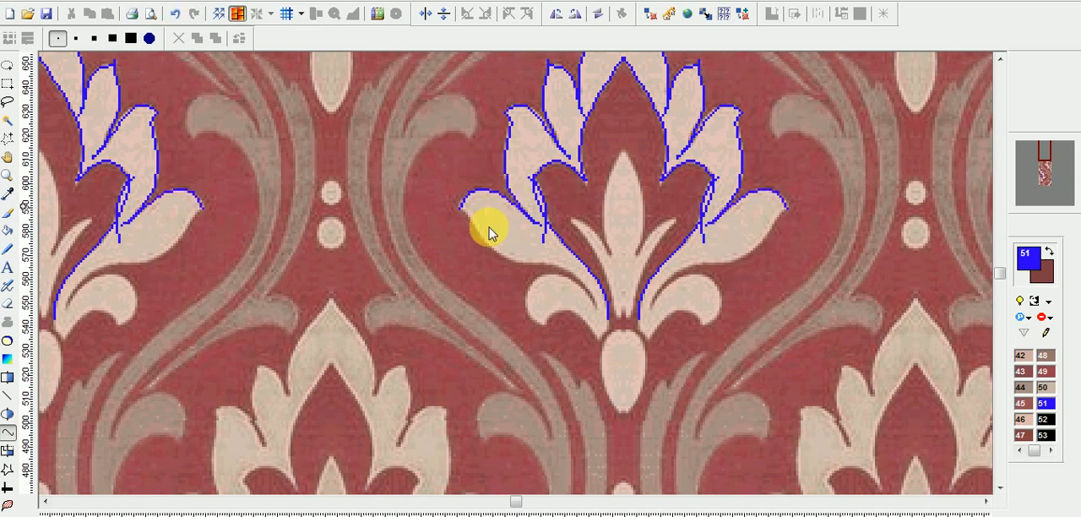
Trace the underside of the lower left leaf from its tip to the stem, bending the curve to the leaf edge.
{"action": "left_click", "coordinate": [460, 206]}
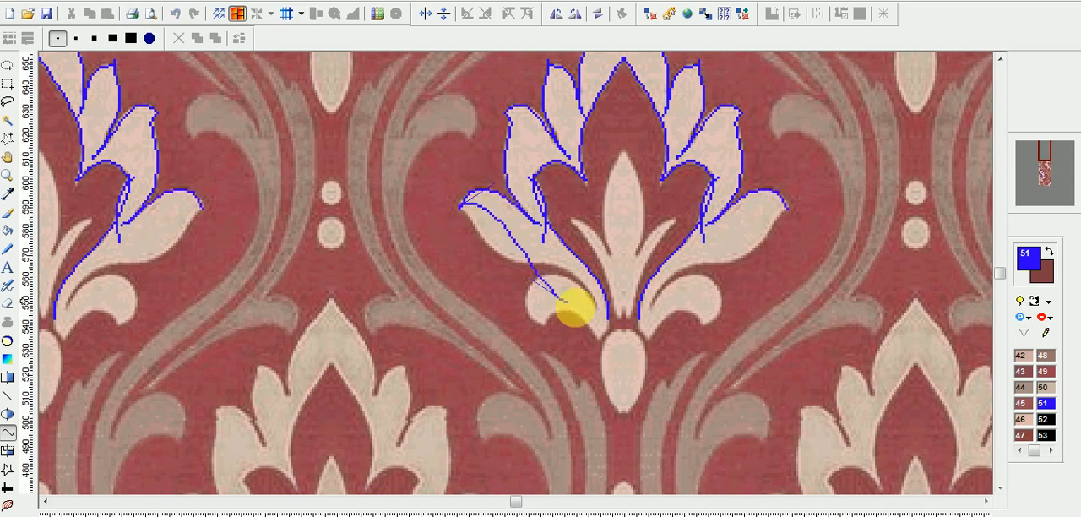
{"action": "left_click", "coordinate": [596, 310]}
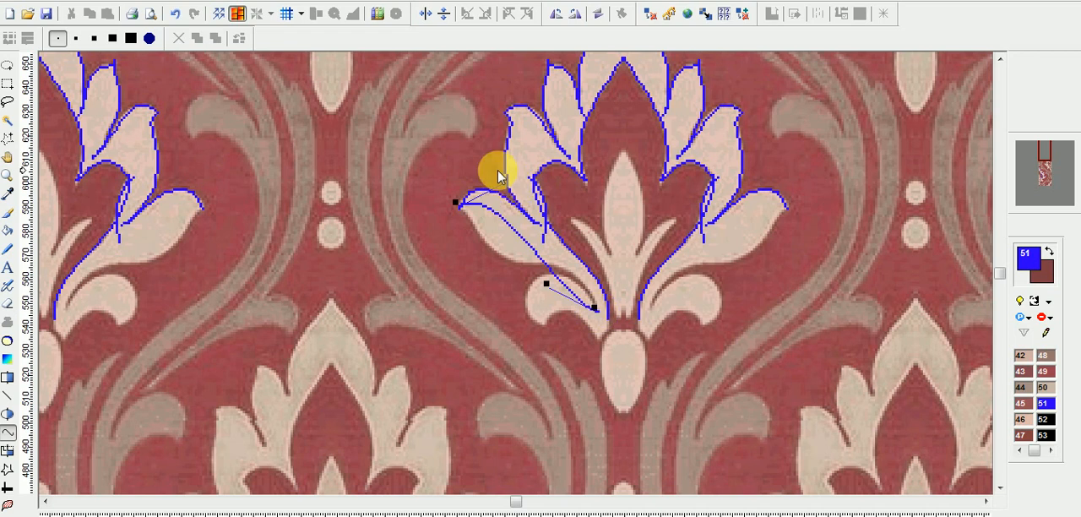
{"action": "double_click", "coordinate": [593, 308]}
{"action": "left_click", "coordinate": [582, 272]}
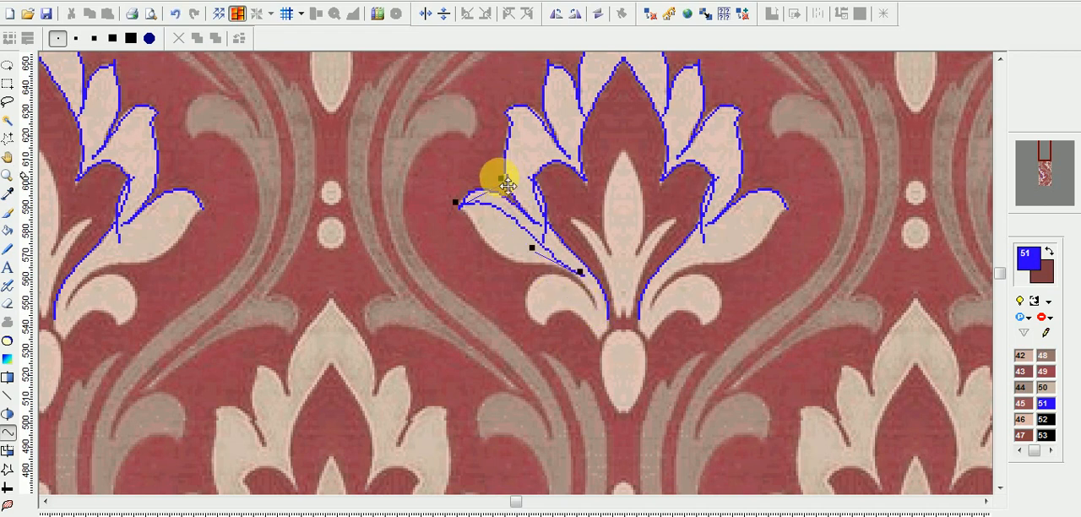
{"action": "left_click_drag", "start_coordinate": [495, 175], "coordinate": [499, 188]}
{"action": "left_click_drag", "start_coordinate": [532, 247], "coordinate": [435, 251]}
{"action": "left_click_drag", "start_coordinate": [499, 186], "coordinate": [490, 205]}
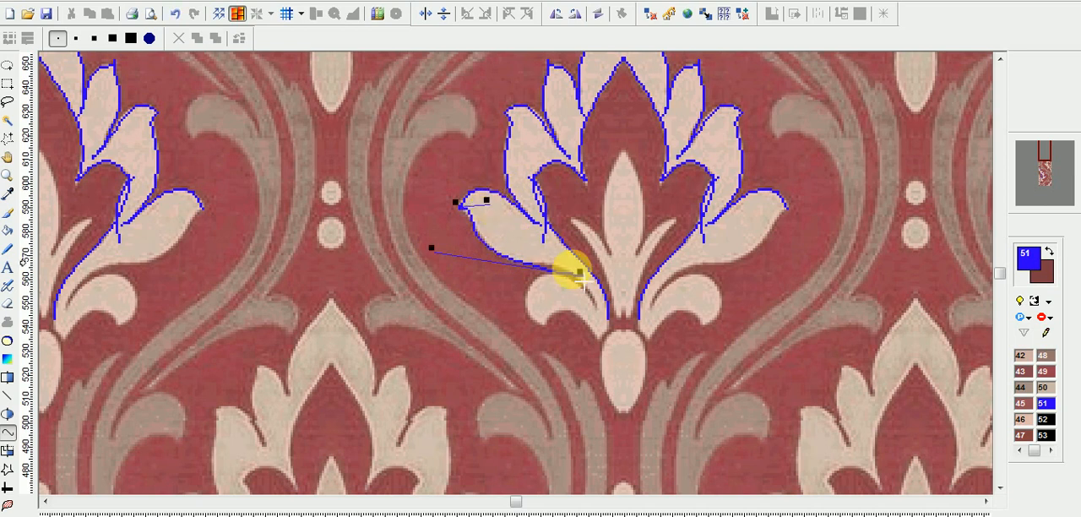
{"action": "left_click_drag", "start_coordinate": [583, 275], "coordinate": [574, 263]}
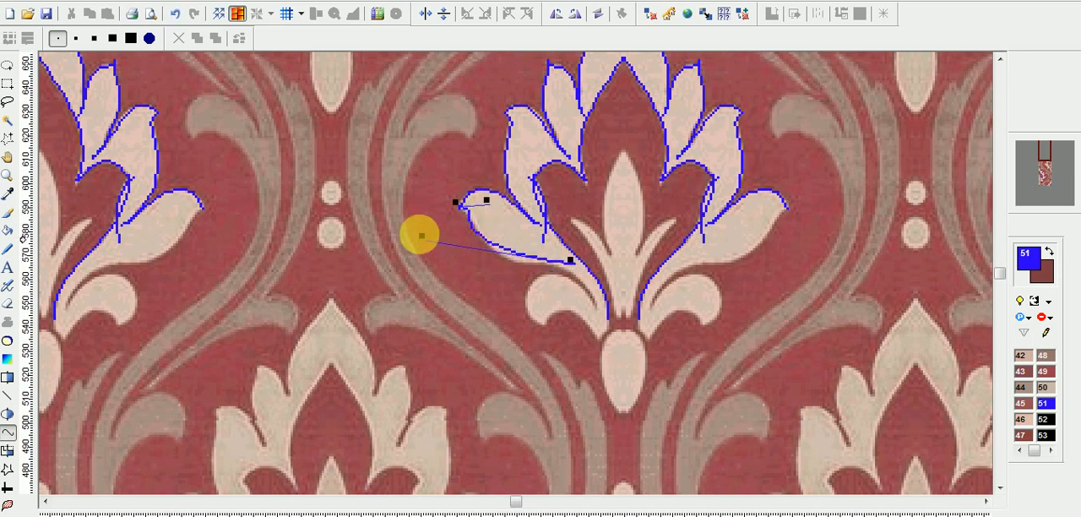
{"action": "left_click_drag", "start_coordinate": [420, 236], "coordinate": [453, 270]}
{"action": "left_click_drag", "start_coordinate": [490, 203], "coordinate": [486, 206]}
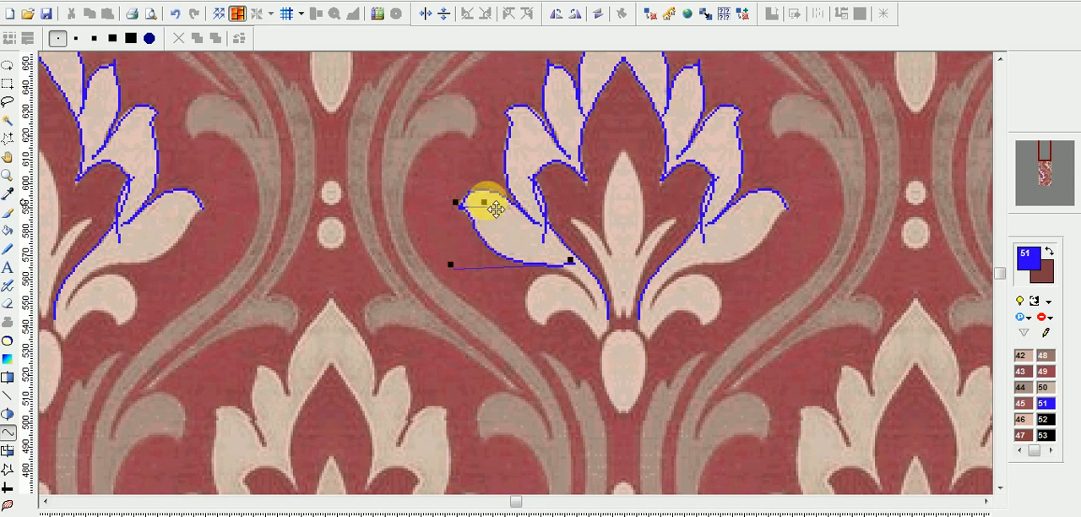
Draw a curve from the underside of the lower left leaf down along the stem to the flower's base.
{"action": "left_click", "coordinate": [516, 249]}
{"action": "left_click_drag", "start_coordinate": [548, 257], "coordinate": [598, 314]}
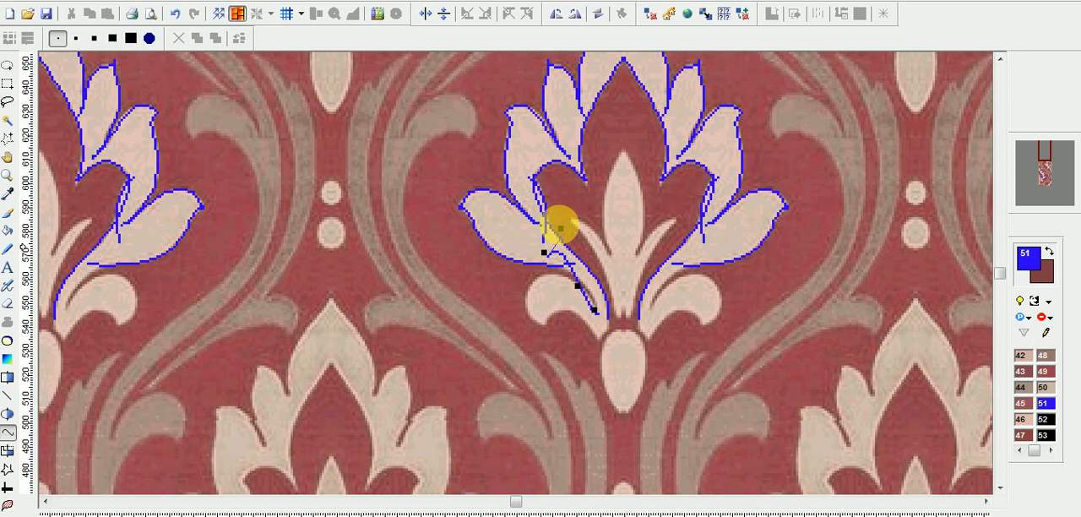
{"action": "left_click_drag", "start_coordinate": [559, 225], "coordinate": [595, 294]}
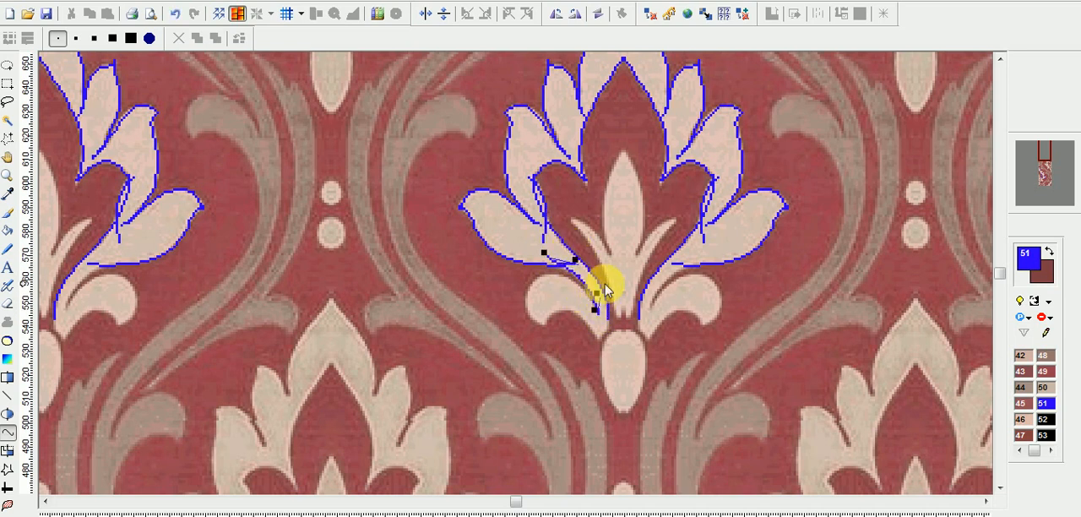
Trace the upper edge and rounded outer tip of the flower's bottom left curled leaf, bending each curve to the leaf edge.
{"action": "scroll", "coordinate": [515, 306], "scroll_direction": "up", "scroll_amount": 1}
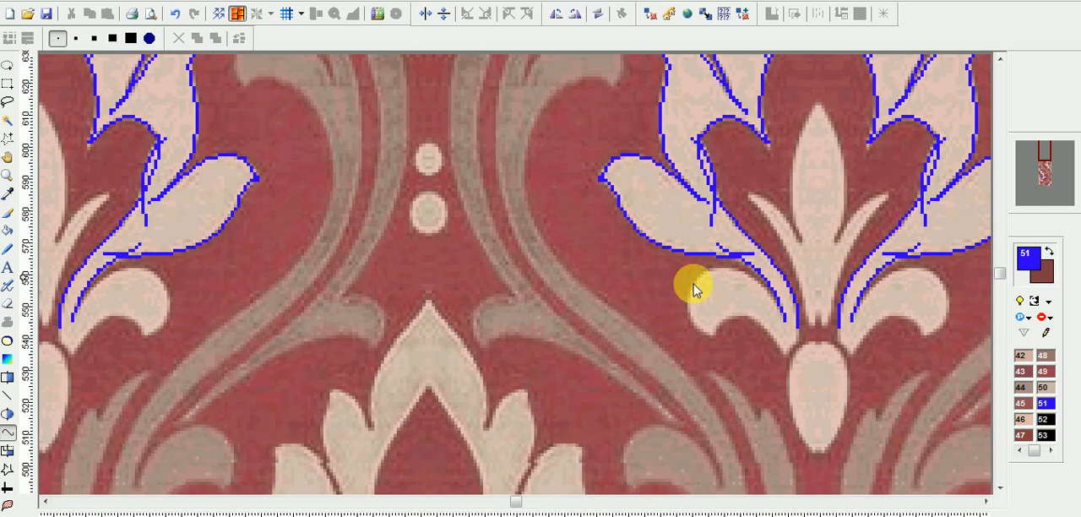
{"action": "left_click_drag", "start_coordinate": [687, 299], "coordinate": [787, 322]}
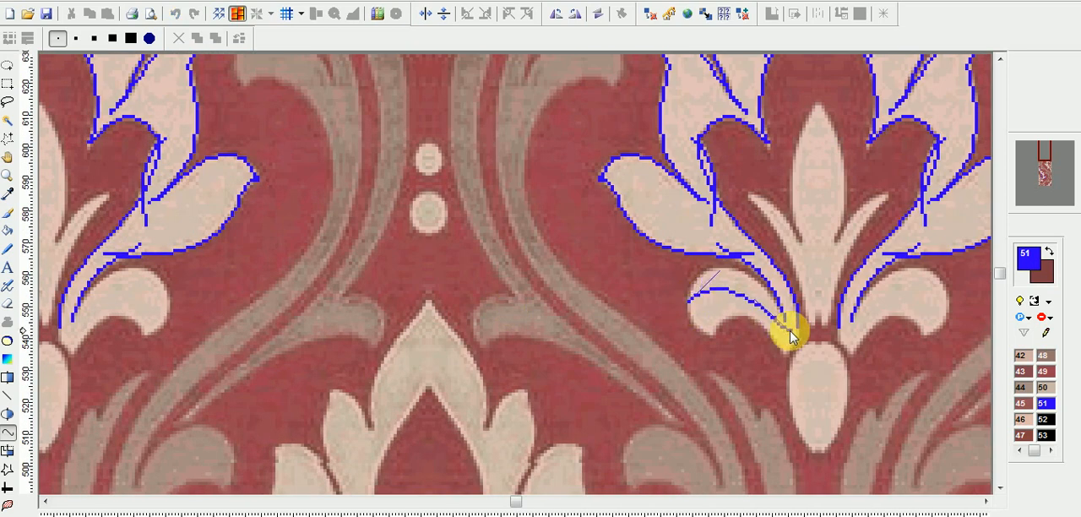
{"action": "left_click_drag", "start_coordinate": [727, 270], "coordinate": [695, 248]}
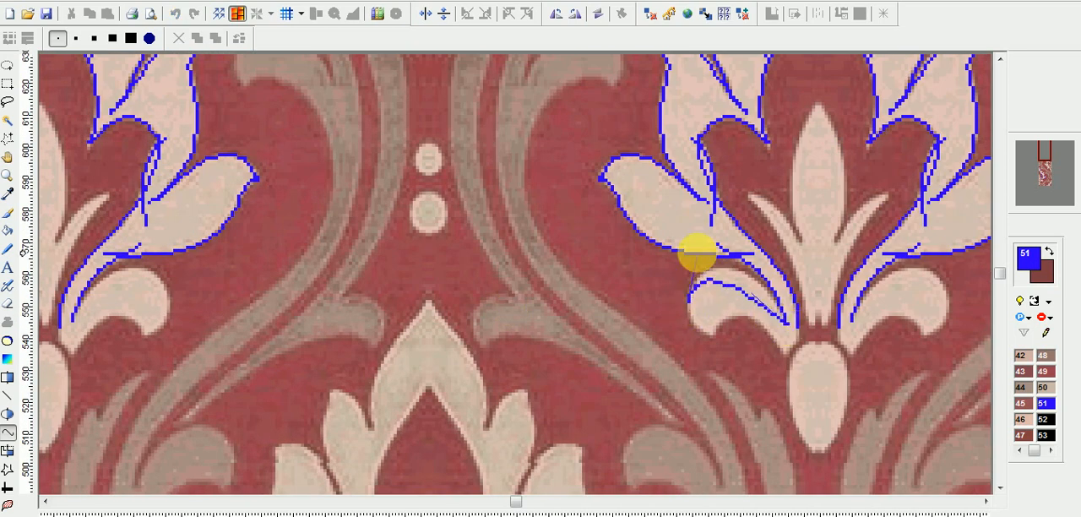
{"action": "left_click_drag", "start_coordinate": [759, 271], "coordinate": [767, 258]}
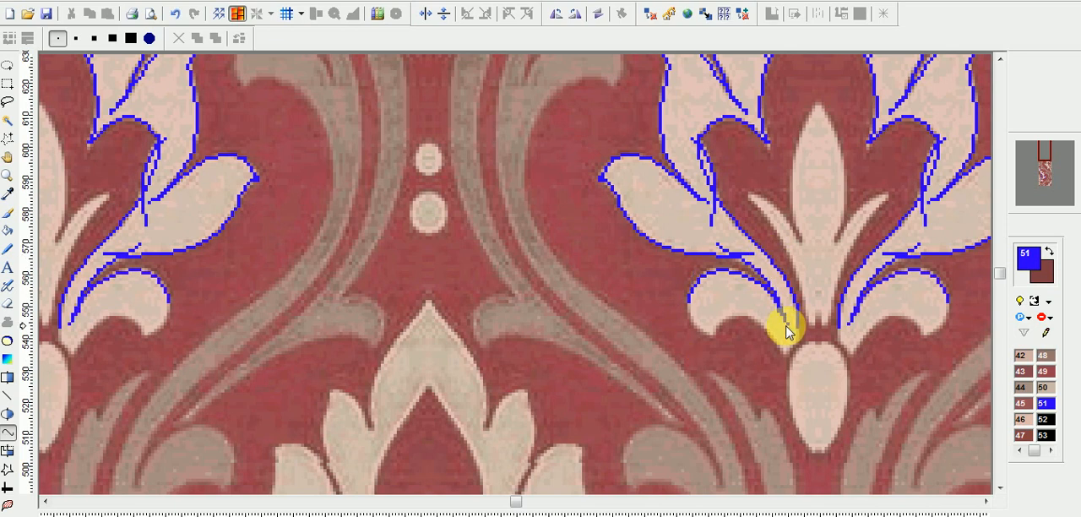
{"action": "left_click_drag", "start_coordinate": [690, 303], "coordinate": [712, 333]}
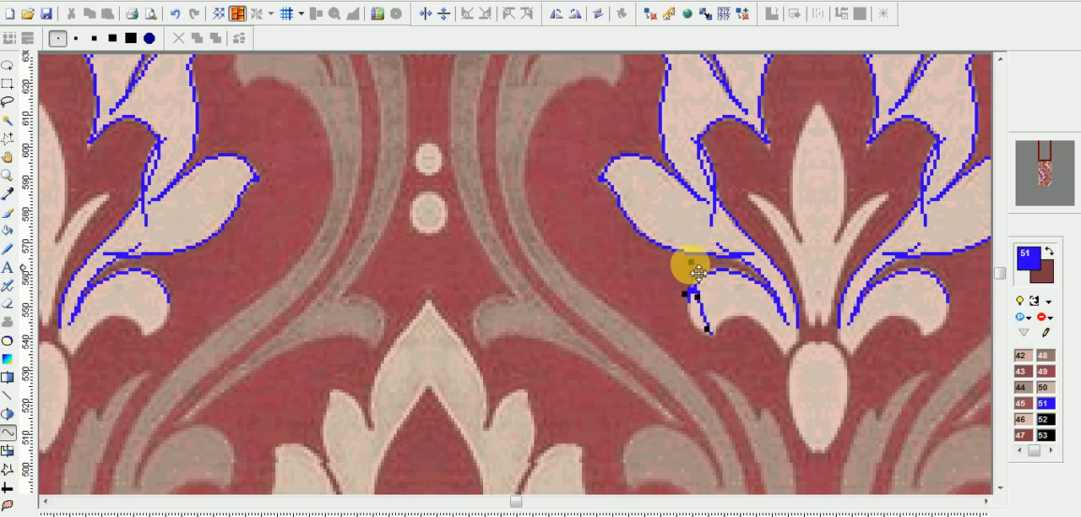
{"action": "left_click_drag", "start_coordinate": [690, 263], "coordinate": [696, 334]}
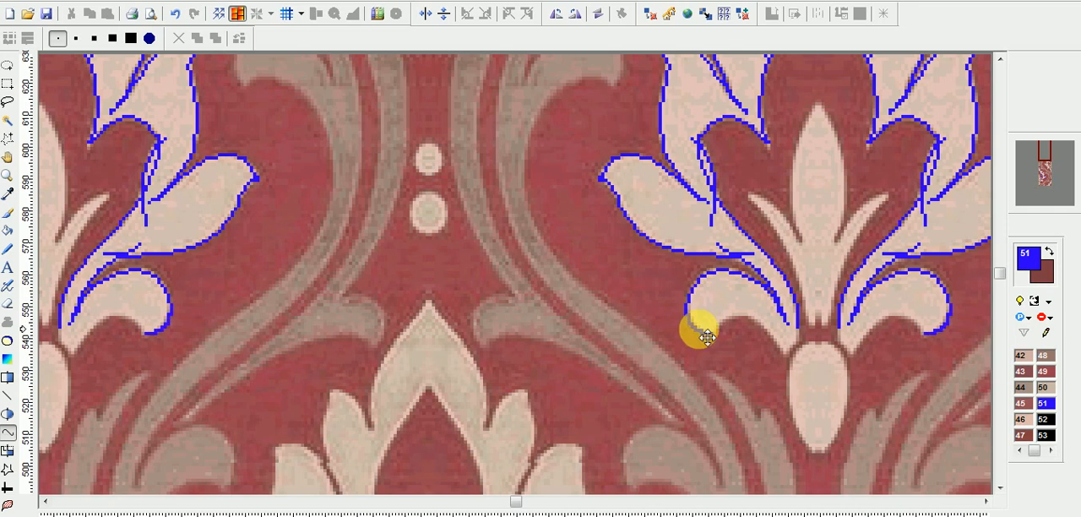
Trace the underside of the bottom left curled leaf from its rounded tip to the stem end, bending the curve to the edge.
{"action": "key", "text": "Right"}
{"action": "key", "text": "Right"}
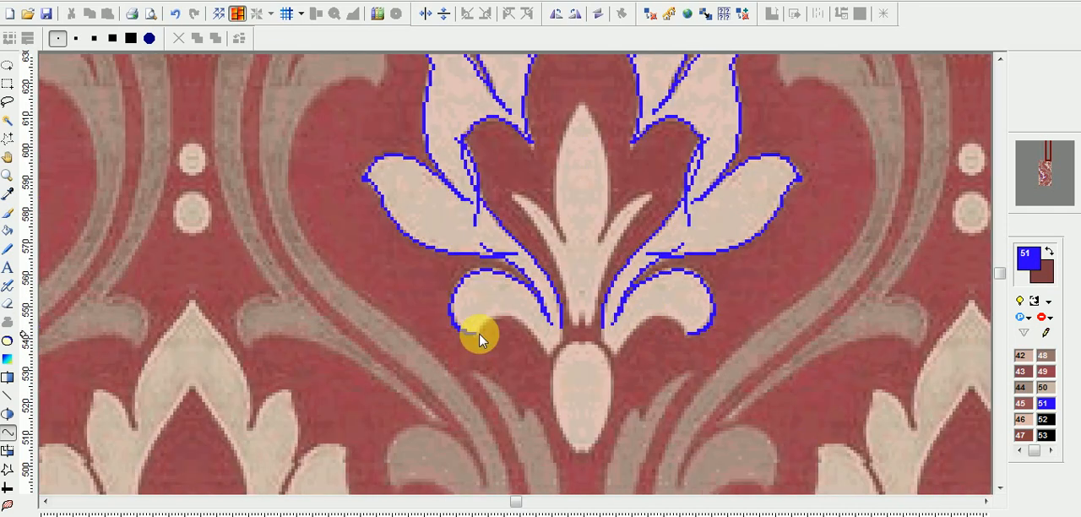
{"action": "left_click_drag", "start_coordinate": [476, 333], "coordinate": [547, 350]}
{"action": "left_click_drag", "start_coordinate": [491, 296], "coordinate": [522, 321]}
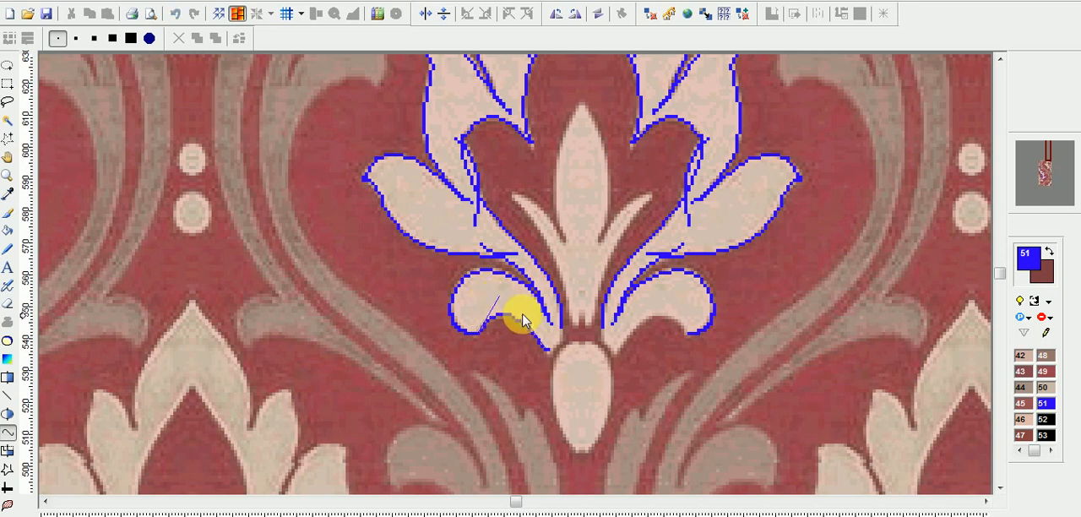
{"action": "right_click", "coordinate": [532, 321]}
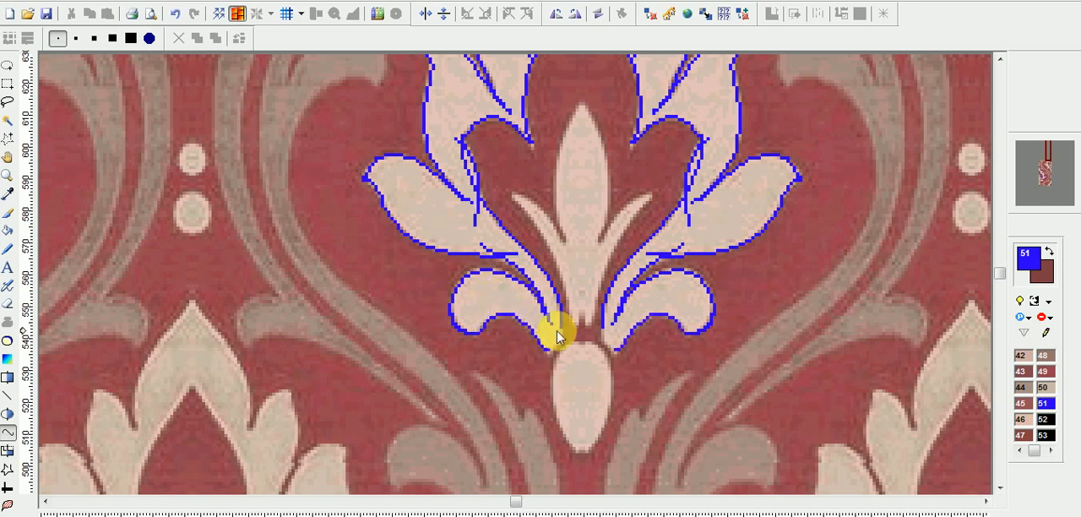
Close the gap at the flower's base with a short curve joining the stem outline to the lower end of the curled leaf.
{"action": "left_click_drag", "start_coordinate": [563, 325], "coordinate": [547, 353]}
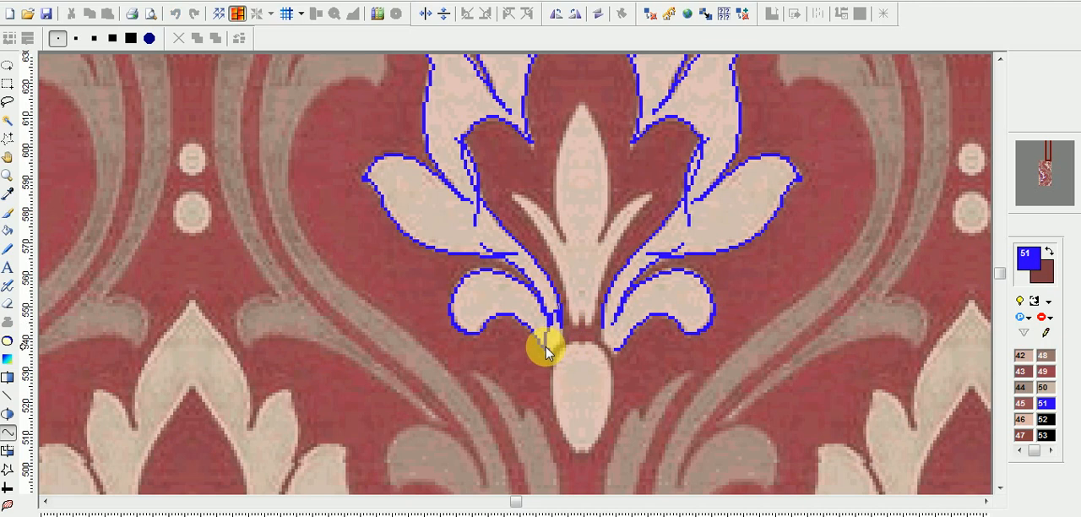
{"action": "left_click_drag", "start_coordinate": [557, 288], "coordinate": [561, 329]}
{"action": "right_click", "coordinate": [553, 316]}
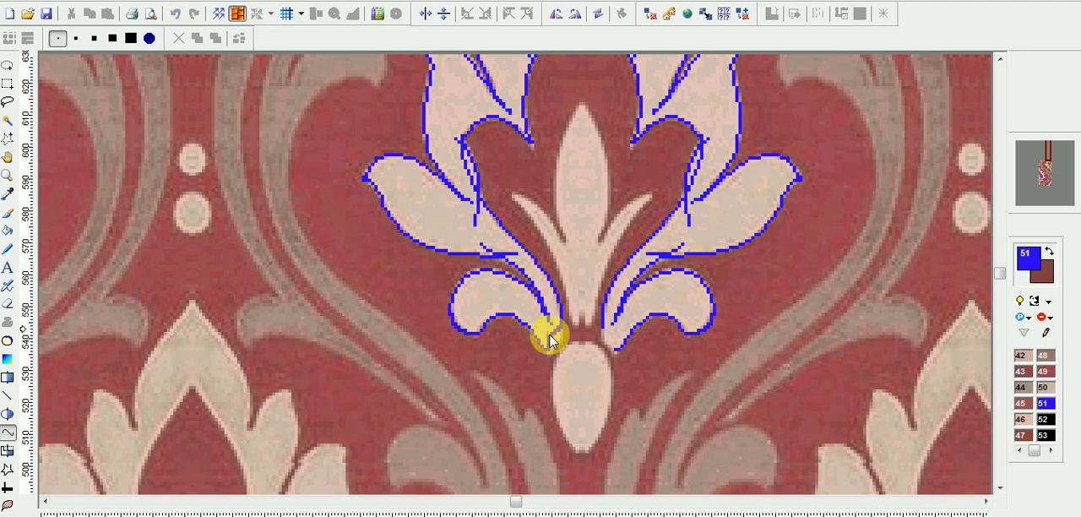
{"action": "right_click", "coordinate": [556, 347]}
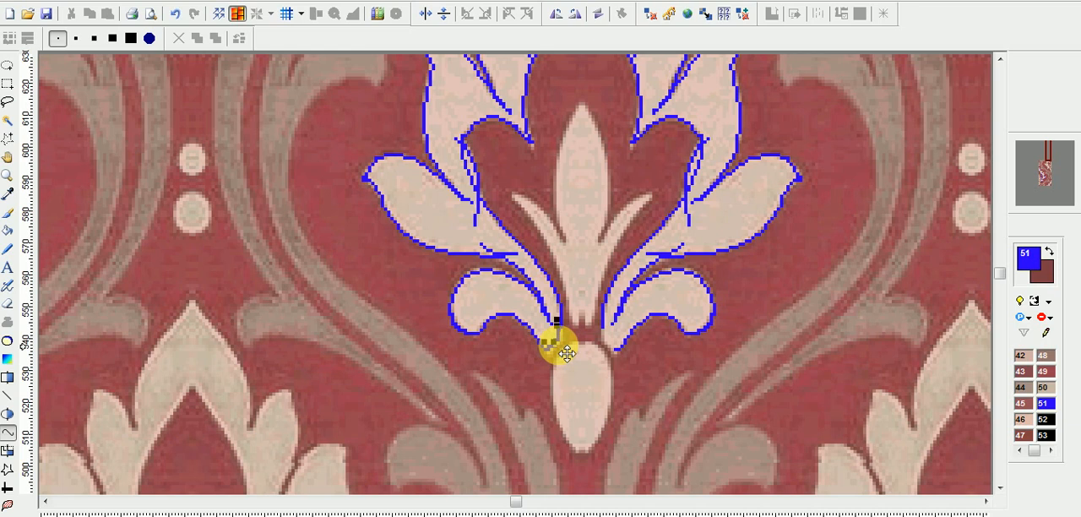
Try to fill the middle left petal with blue color 51 using the Bucket tool, and undo the fills.
{"action": "scroll", "coordinate": [505, 323], "scroll_direction": "down", "scroll_amount": 1}
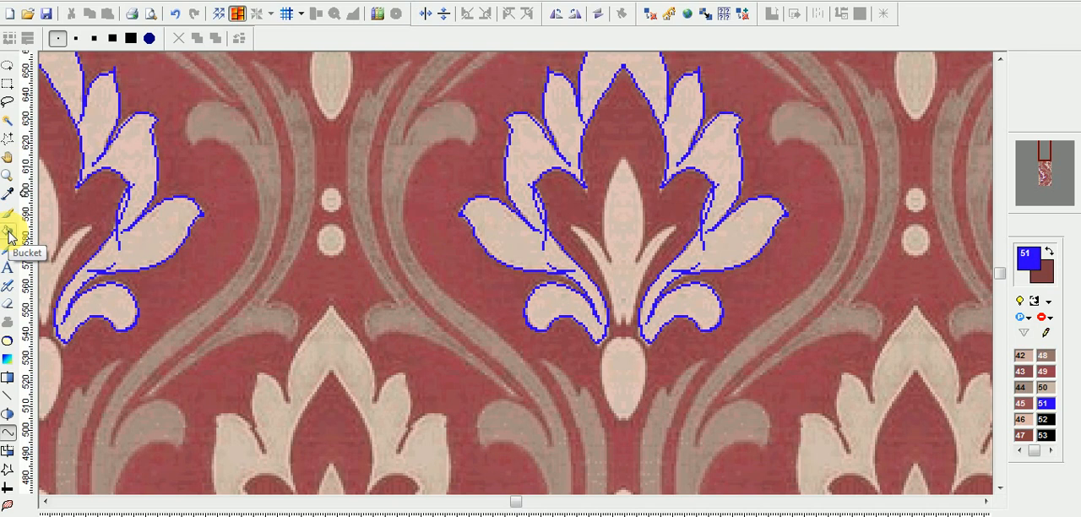
{"action": "left_click", "coordinate": [7, 235]}
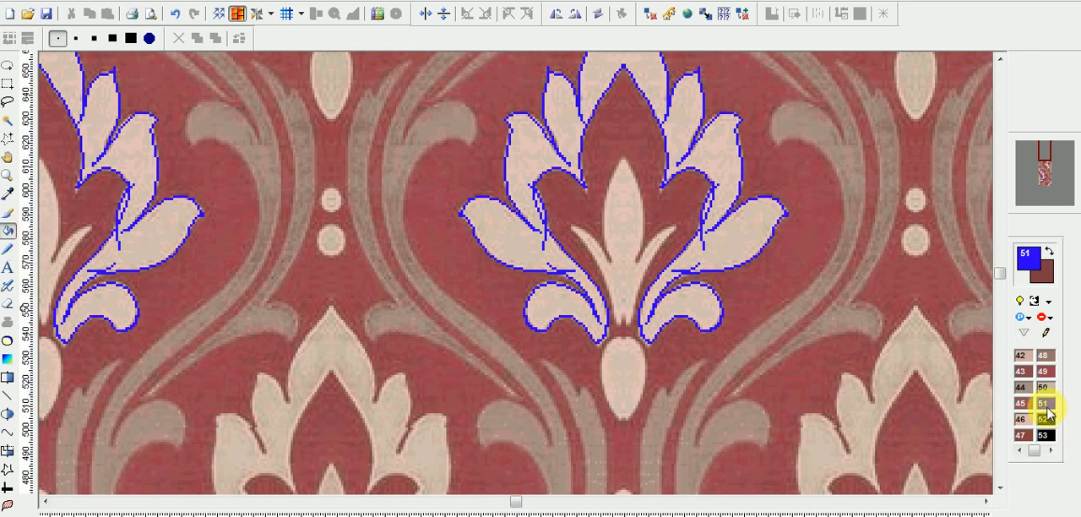
{"action": "left_click", "coordinate": [544, 162]}
{"action": "left_click", "coordinate": [525, 167]}
{"action": "mouse_move", "coordinate": [525, 168]}
{"action": "left_mouse_down"}
{"action": "mouse_move", "coordinate": [526, 130]}
{"action": "mouse_move", "coordinate": [536, 160]}
{"action": "left_mouse_up"}
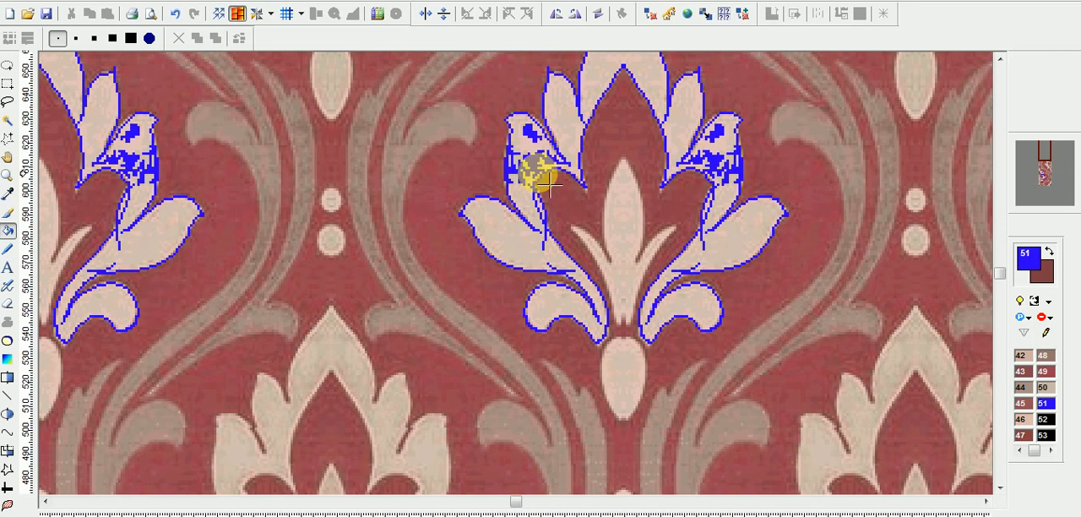
{"action": "key", "text": "ctrl+z"}
{"action": "key", "text": "ctrl+z"}
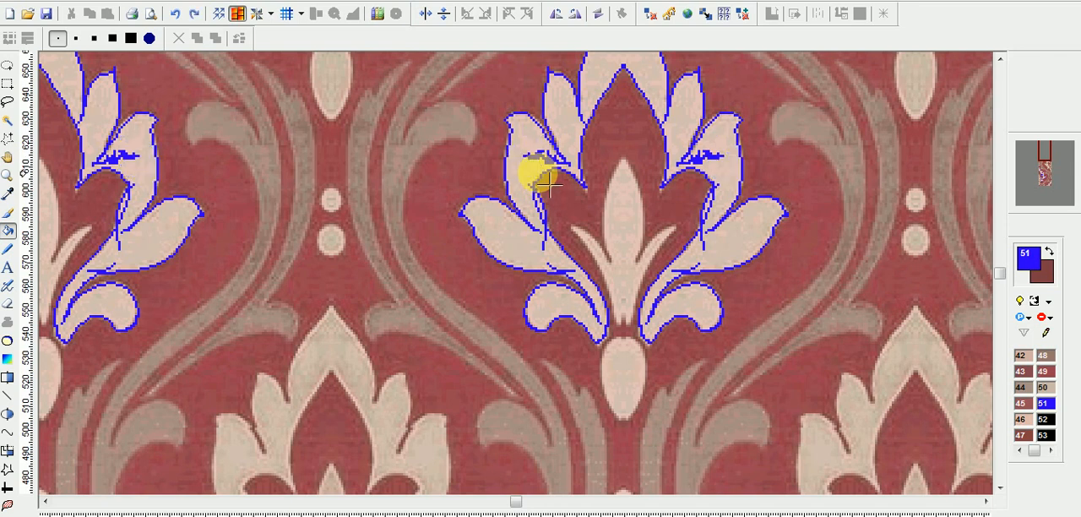
{"action": "key", "text": "ctrl+z"}
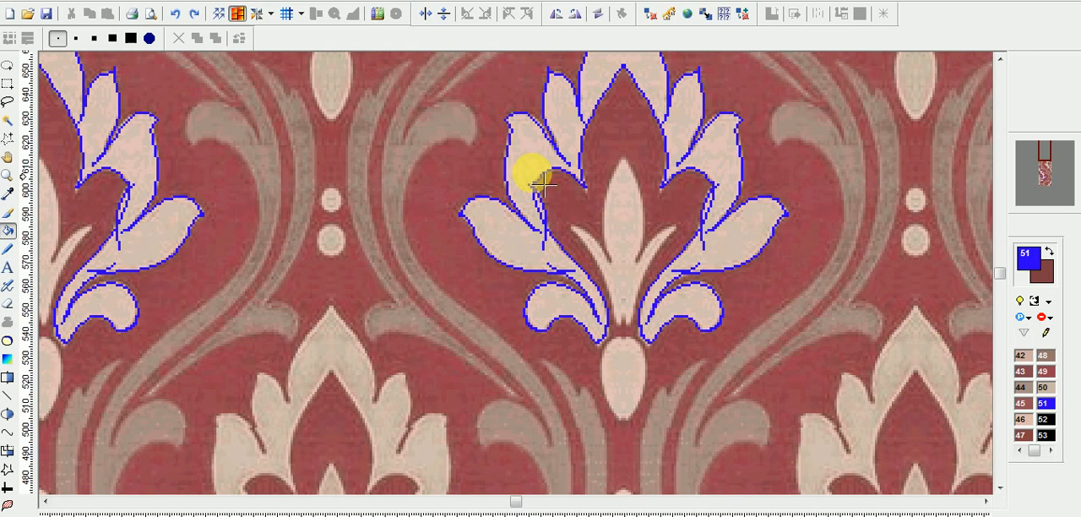
{"action": "scroll", "coordinate": [531, 168], "scroll_direction": "up", "scroll_amount": 1}
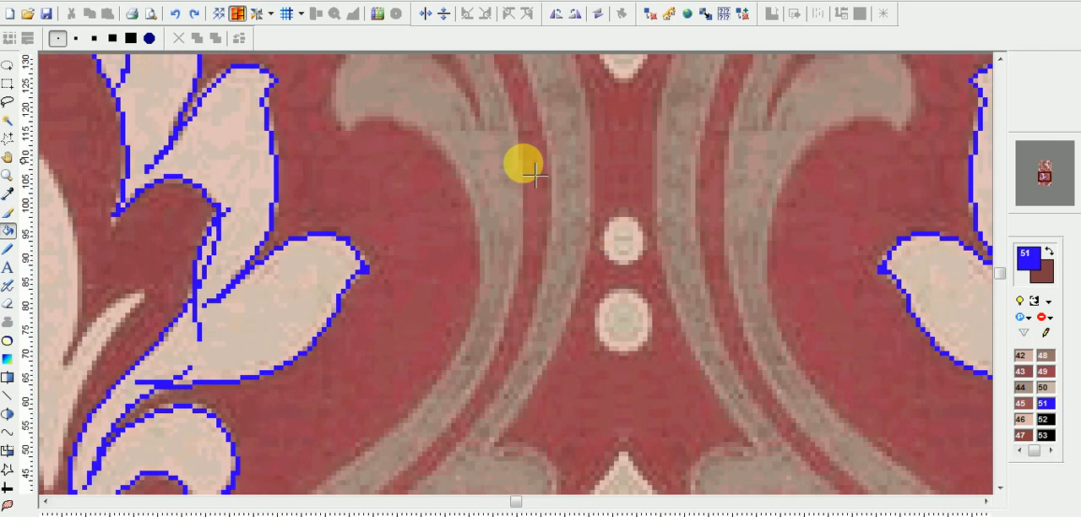
{"action": "scroll", "coordinate": [279, 329], "scroll_direction": "up", "scroll_amount": 1}
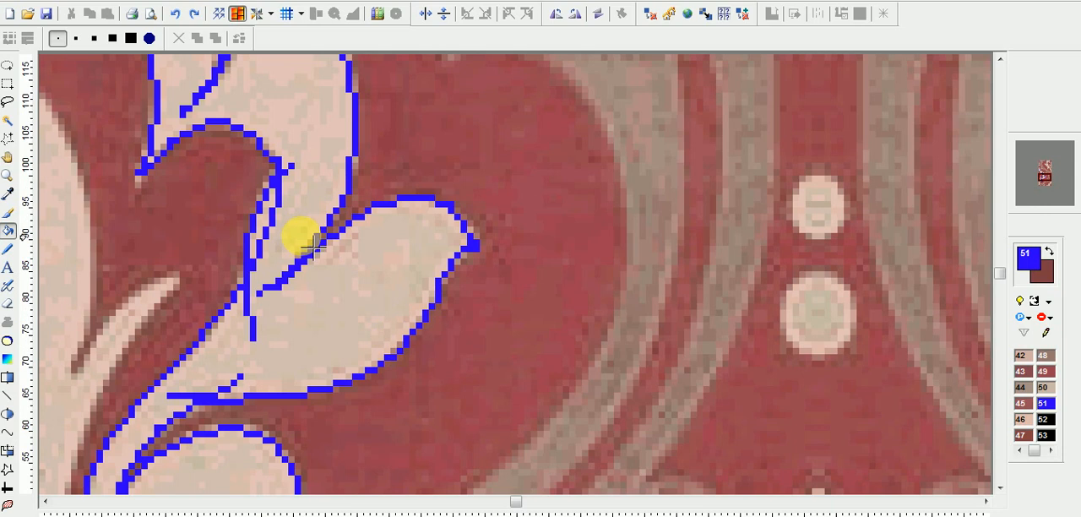
{"action": "scroll", "coordinate": [323, 230], "scroll_direction": "down", "scroll_amount": 1}
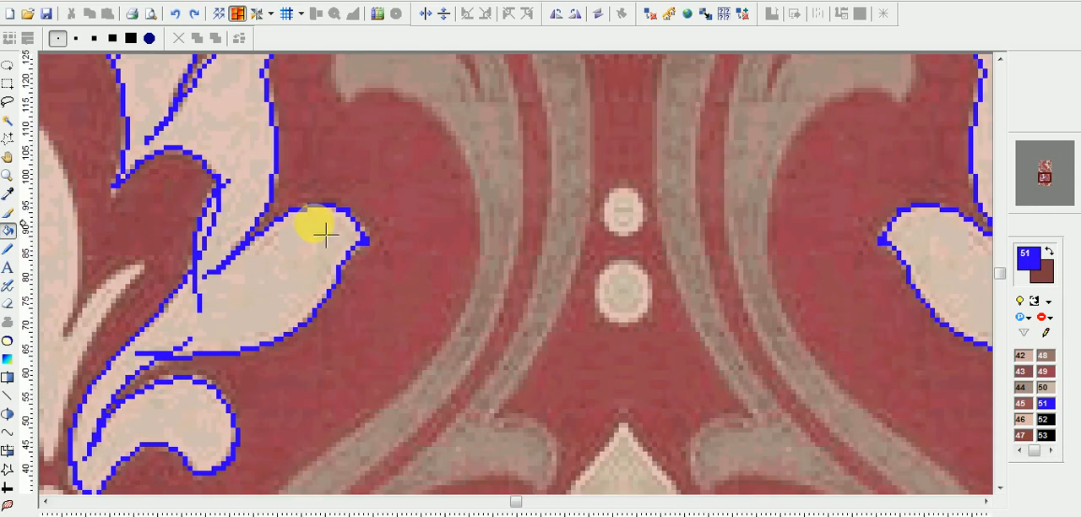
{"action": "scroll", "coordinate": [328, 234], "scroll_direction": "down", "scroll_amount": 1}
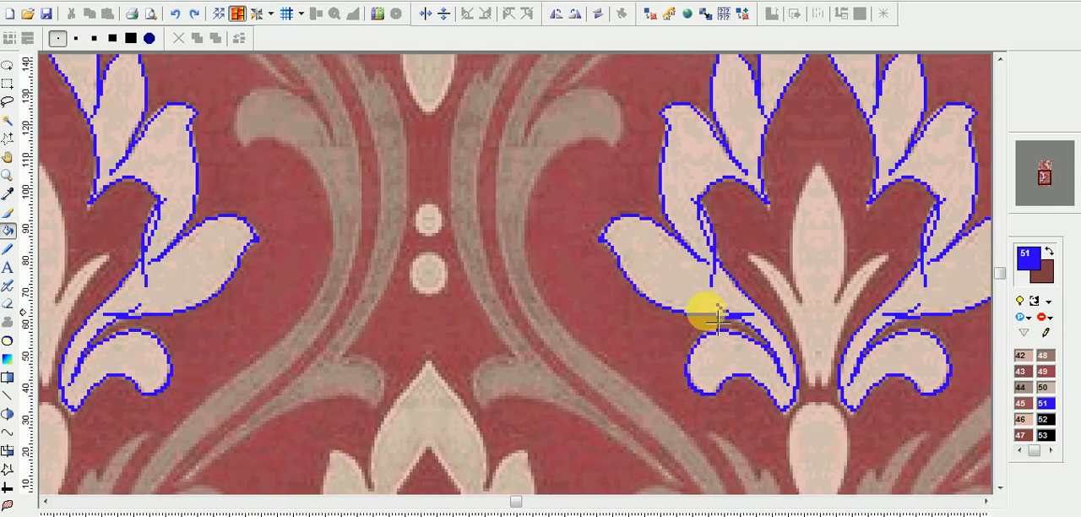
{"action": "scroll", "coordinate": [708, 289], "scroll_direction": "down", "scroll_amount": 1}
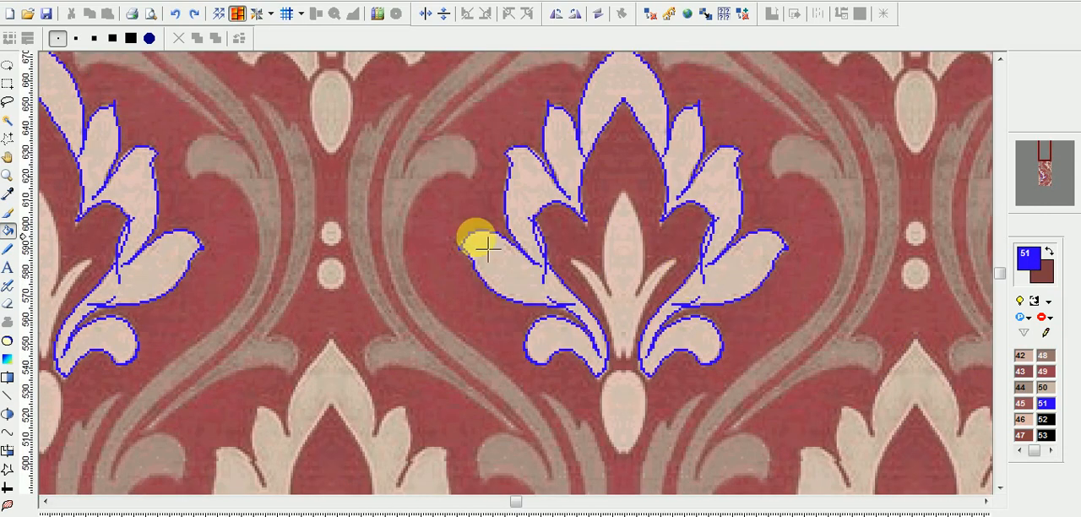
{"action": "scroll", "coordinate": [504, 241], "scroll_direction": "up", "scroll_amount": 1}
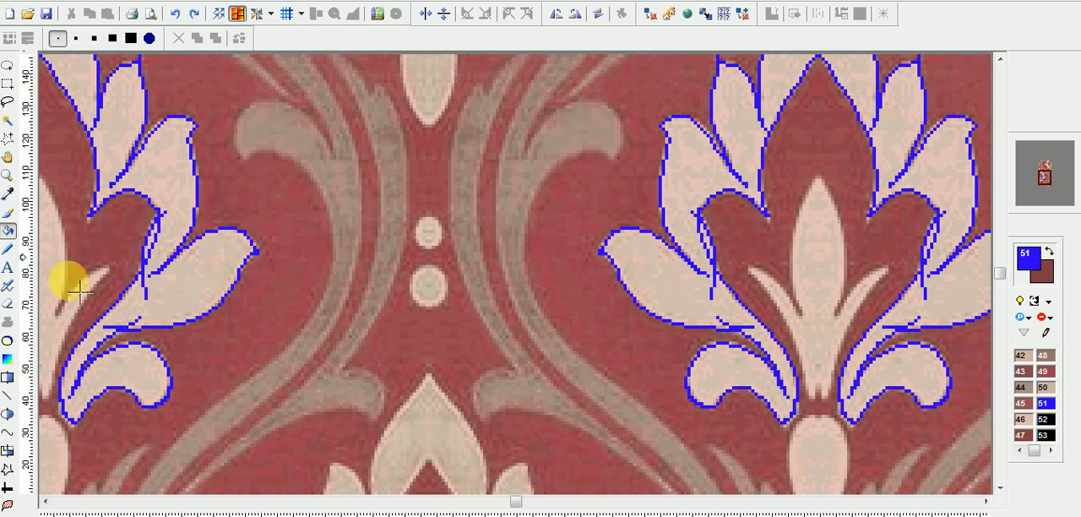
Open the Bucket properties and try filling the lower left leaf with the Single area option, undoing the fill.
{"action": "double_click", "coordinate": [10, 234]}
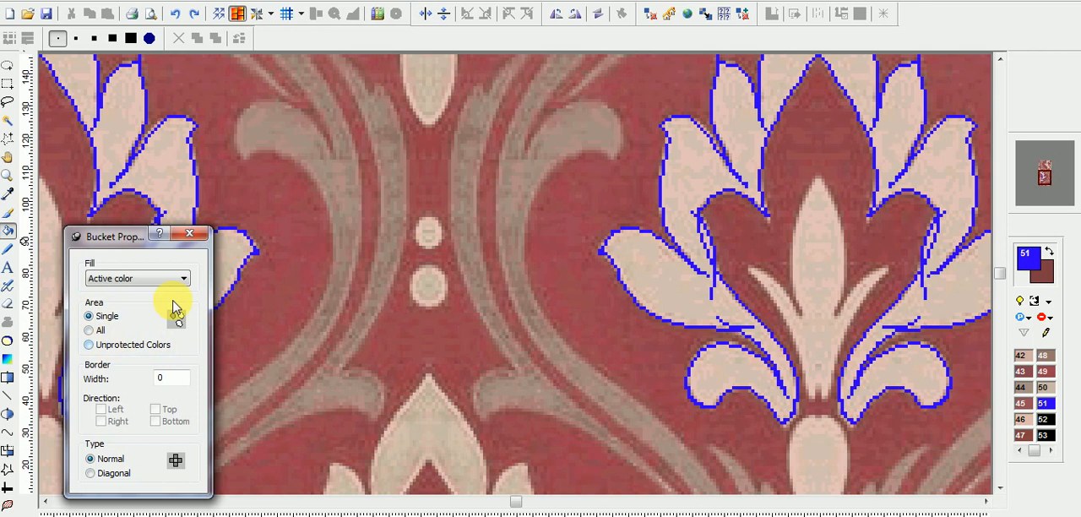
{"action": "left_click", "coordinate": [663, 282]}
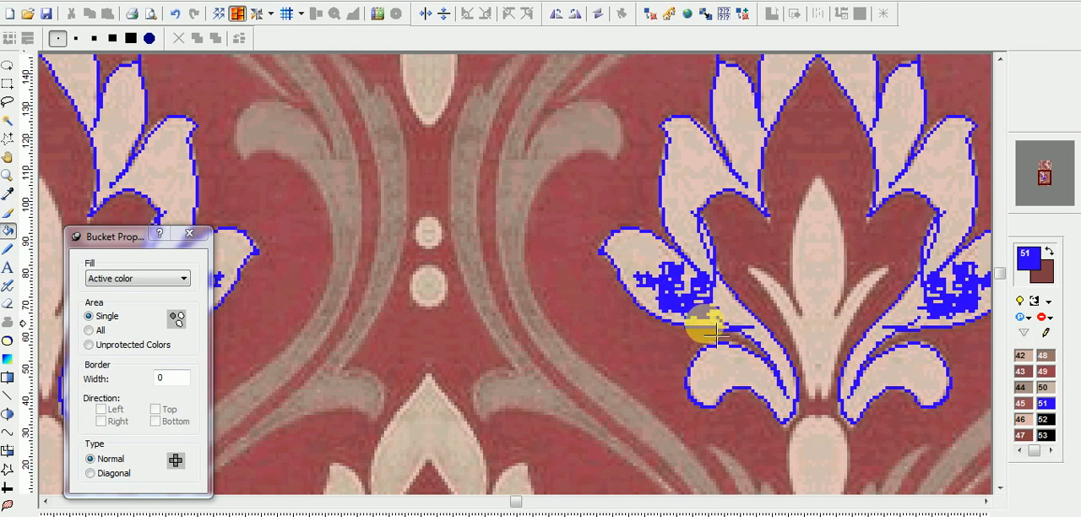
{"action": "key", "text": "ctrl+z"}
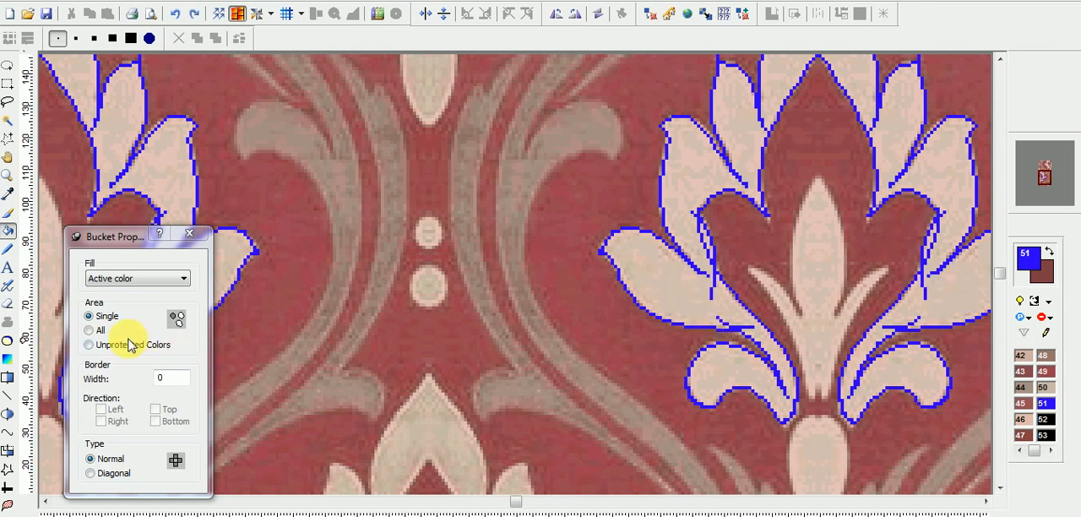
Try filling the lower left leaf with the Bucket's All area option, and undo the fill.
{"action": "left_click", "coordinate": [98, 331]}
{"action": "left_click", "coordinate": [666, 285]}
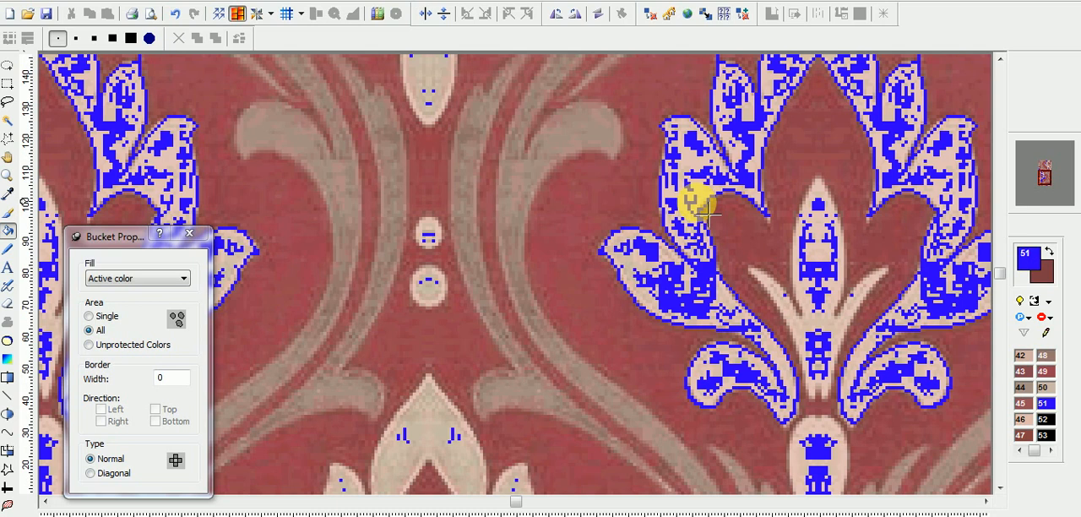
{"action": "scroll", "coordinate": [700, 203], "scroll_direction": "down", "scroll_amount": 2}
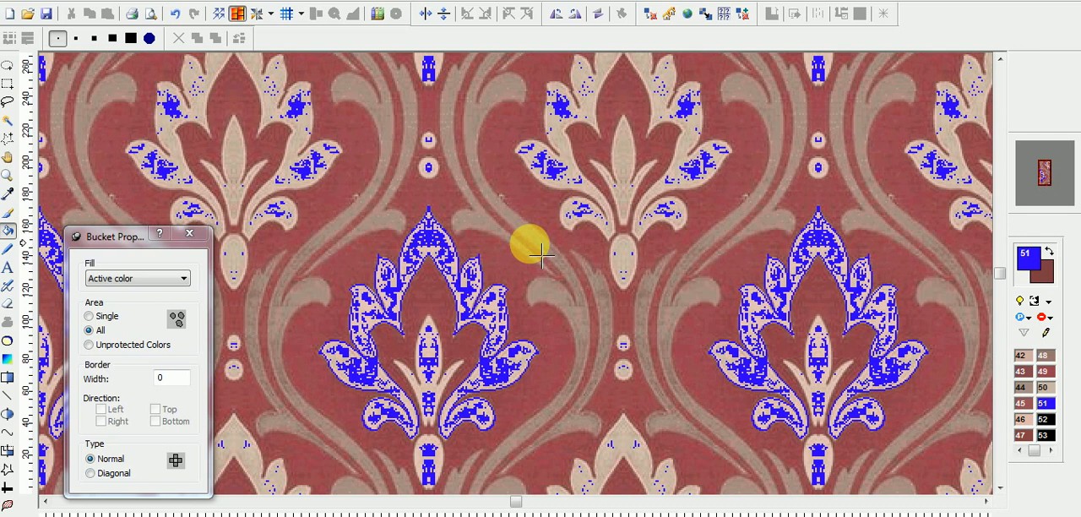
{"action": "key", "text": "ctrl+z"}
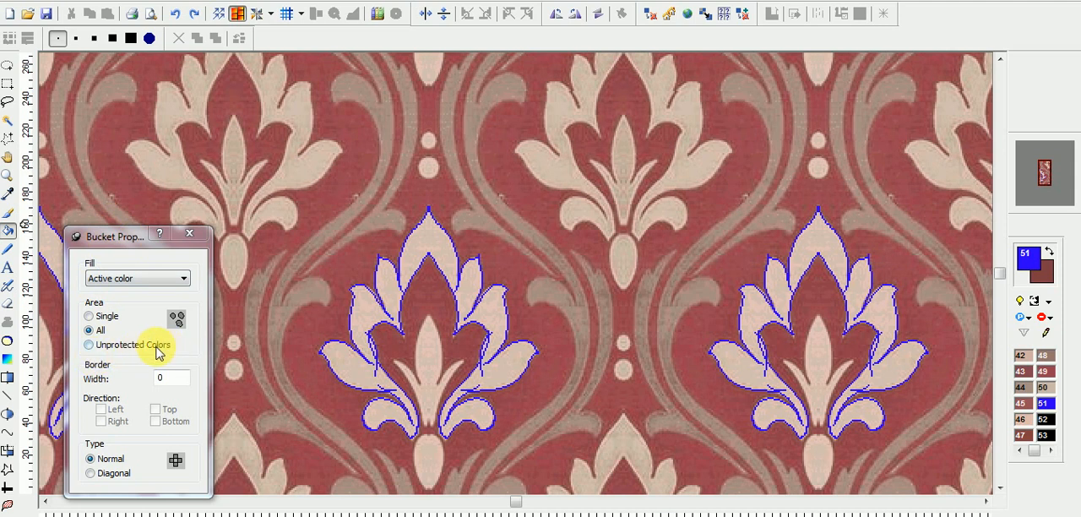
Fill the traced flower's petals and leaves with blue color 51, using the Bucket's Unprotected Colors area option with color 51 protected.
{"action": "left_click", "coordinate": [90, 345]}
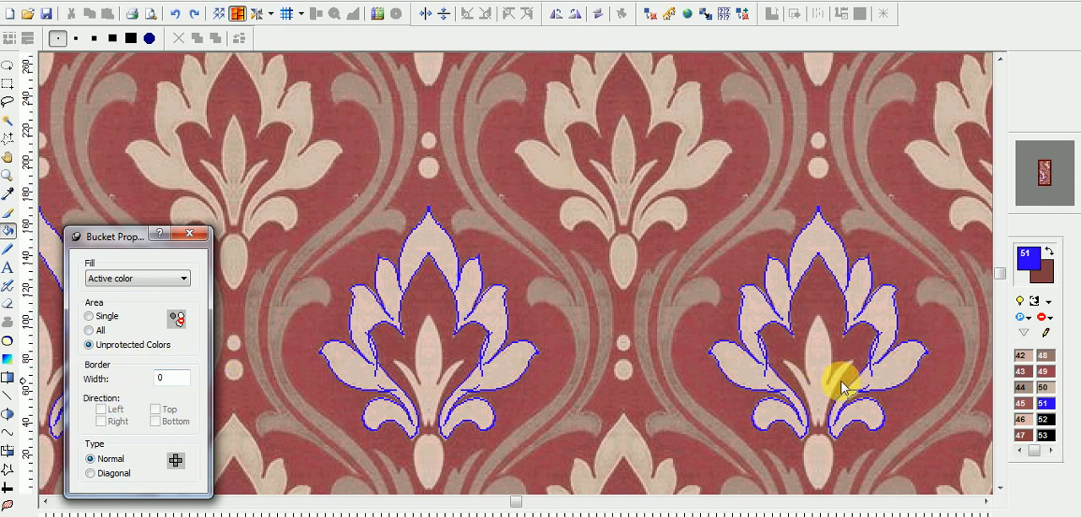
{"action": "left_click", "coordinate": [1053, 411]}
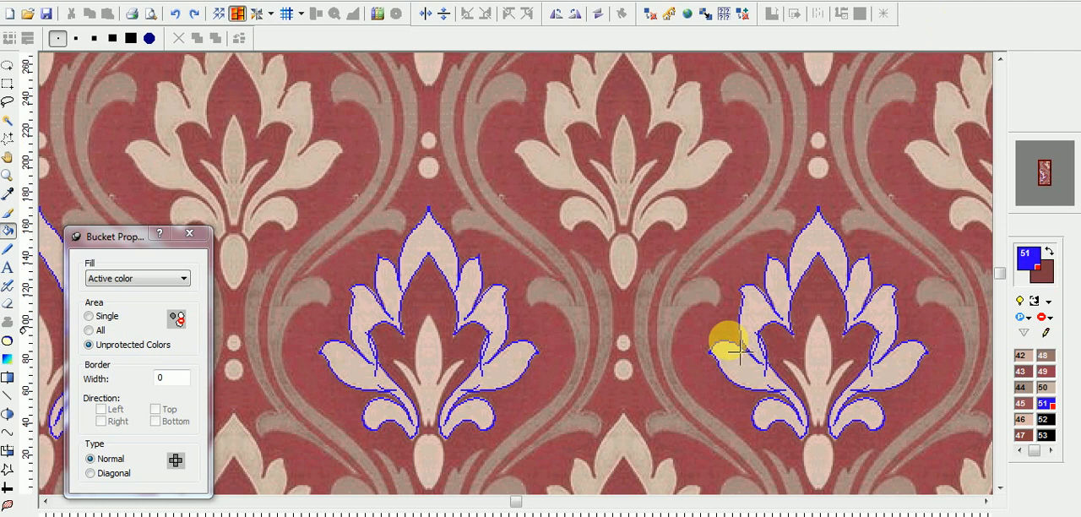
{"action": "scroll", "coordinate": [498, 330], "scroll_direction": "up", "scroll_amount": 1}
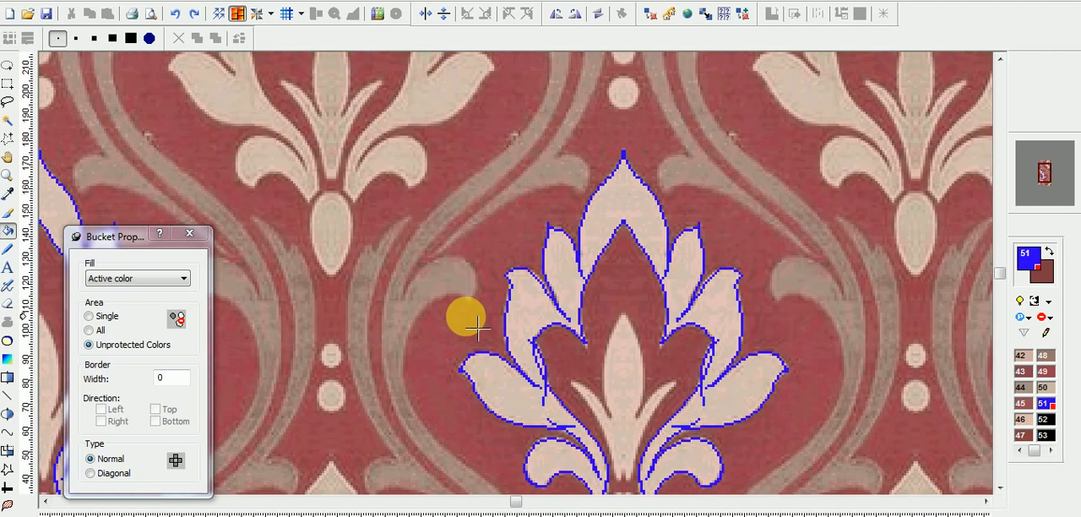
{"action": "left_click", "coordinate": [633, 207]}
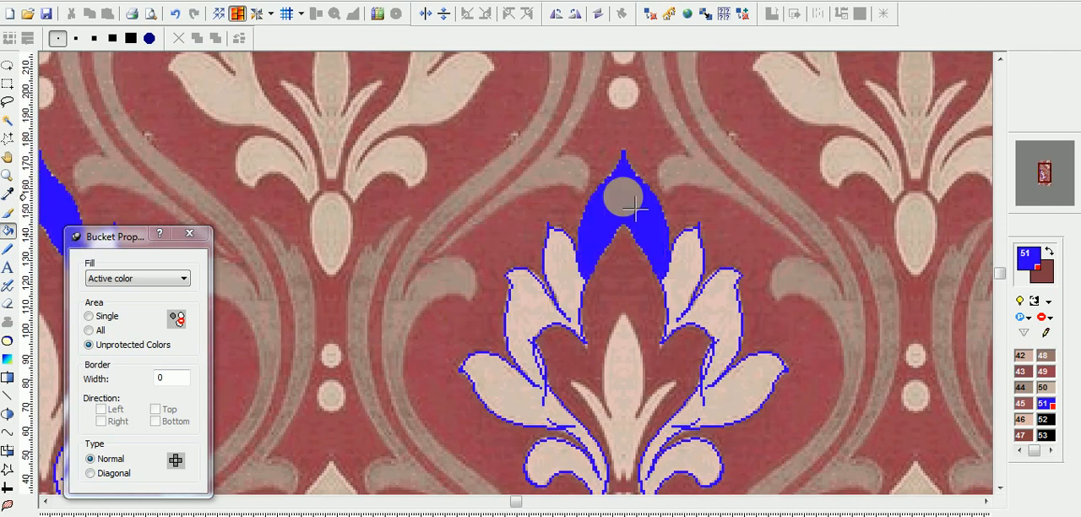
{"action": "left_click", "coordinate": [559, 285]}
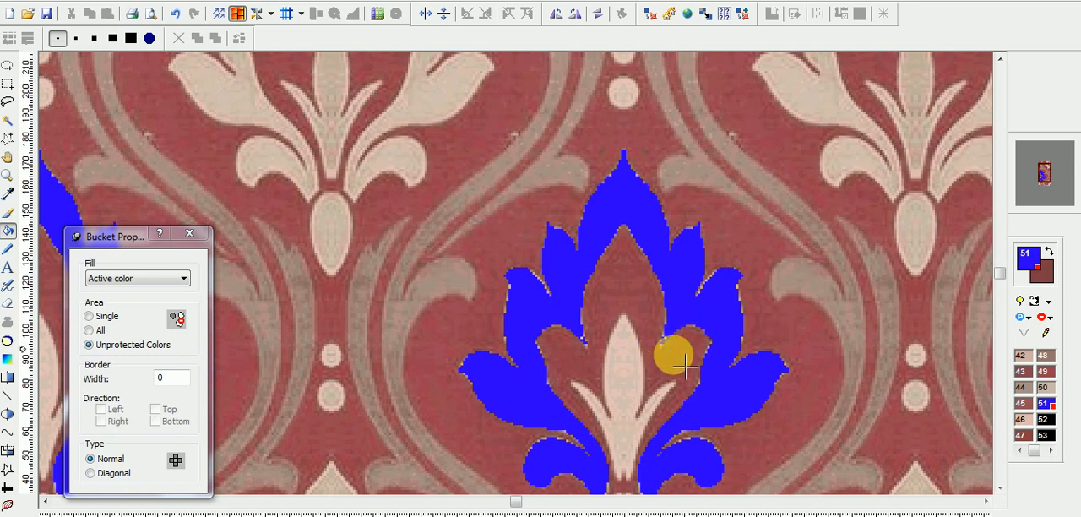
{"action": "scroll", "coordinate": [685, 365], "scroll_direction": "down", "scroll_amount": 3}
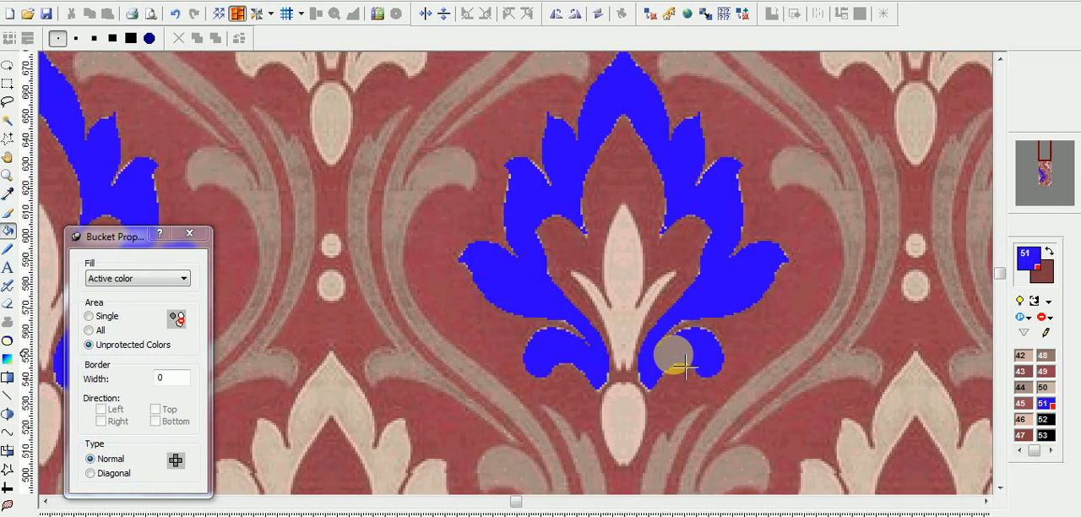
{"action": "scroll", "coordinate": [686, 364], "scroll_direction": "down", "scroll_amount": 1}
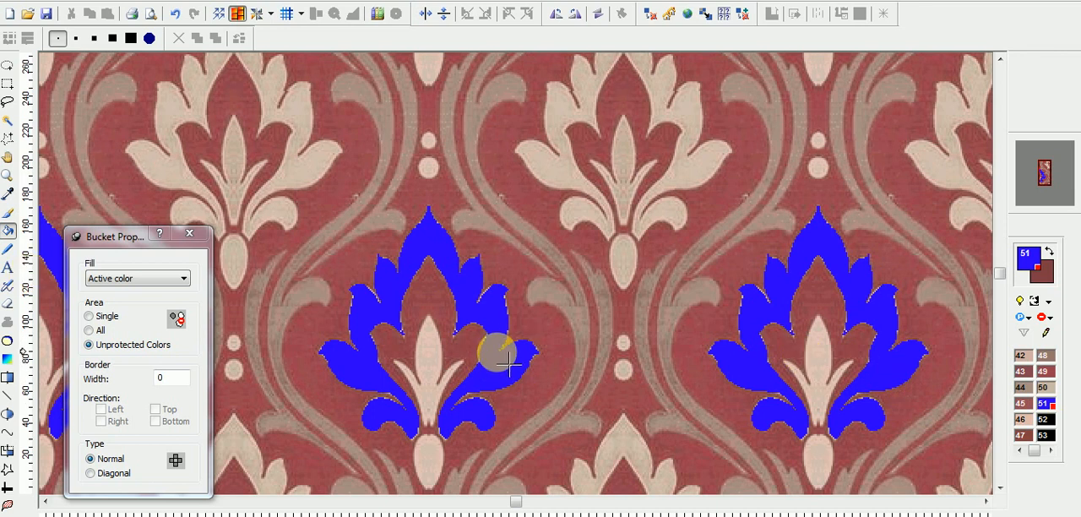
{"action": "scroll", "coordinate": [509, 365], "scroll_direction": "down", "scroll_amount": 1}
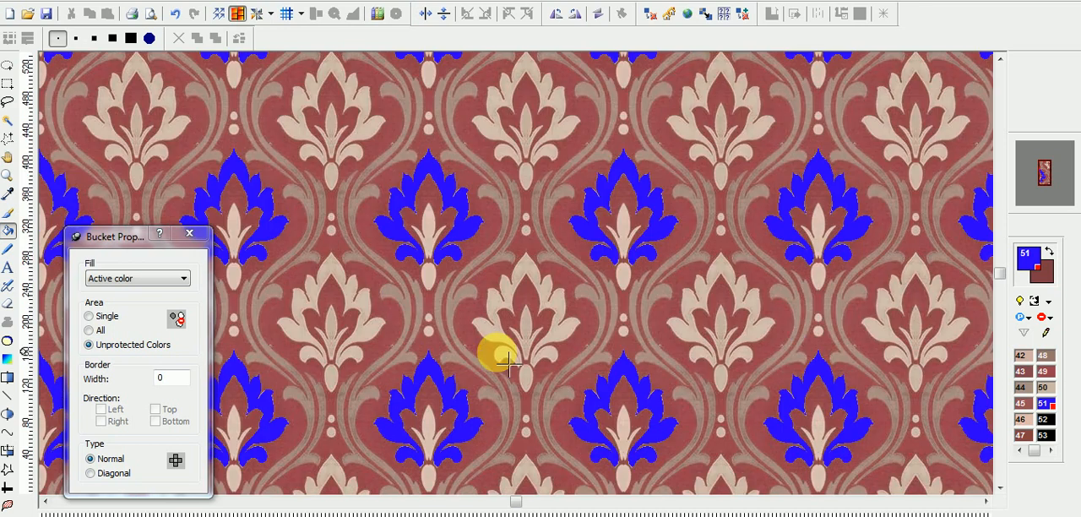
{"action": "scroll", "coordinate": [510, 366], "scroll_direction": "down", "scroll_amount": 1}
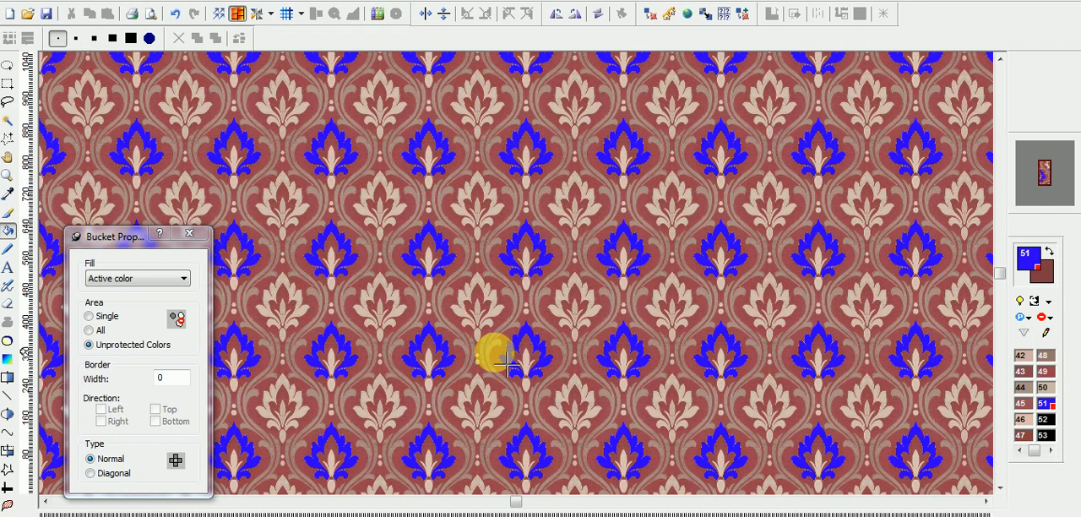